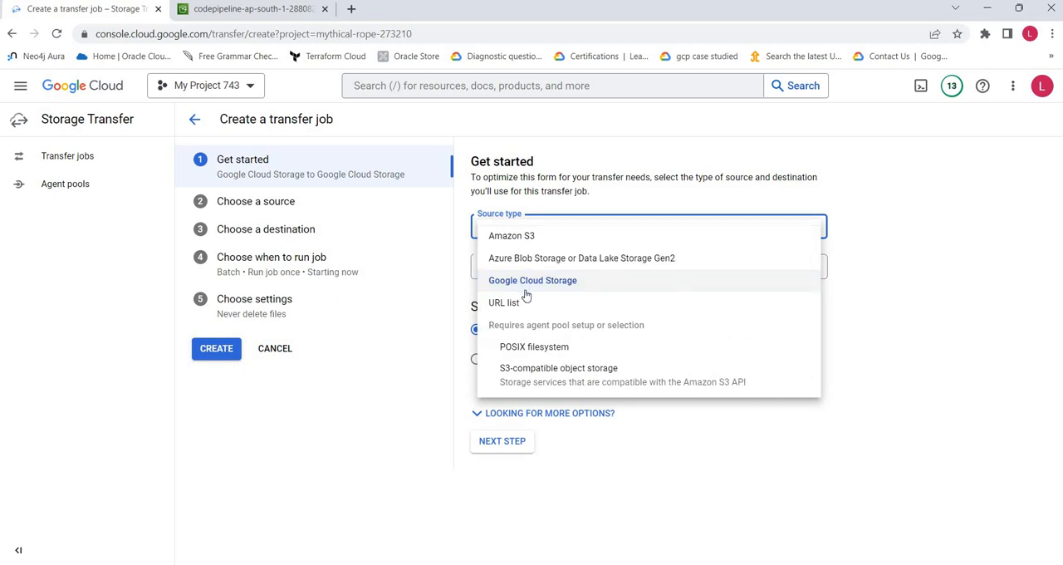
- Set the transfer's source type to Amazon S3 and destination type to Google Cloud Storage in Batch mode, and proceed to the source details
click(905, 235)
click(538, 273)
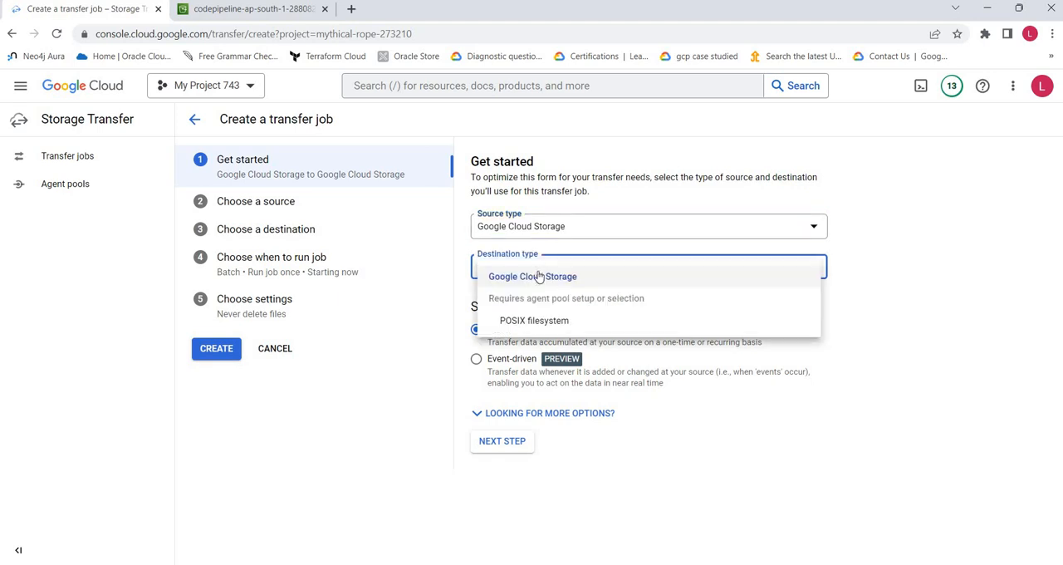
click(590, 279)
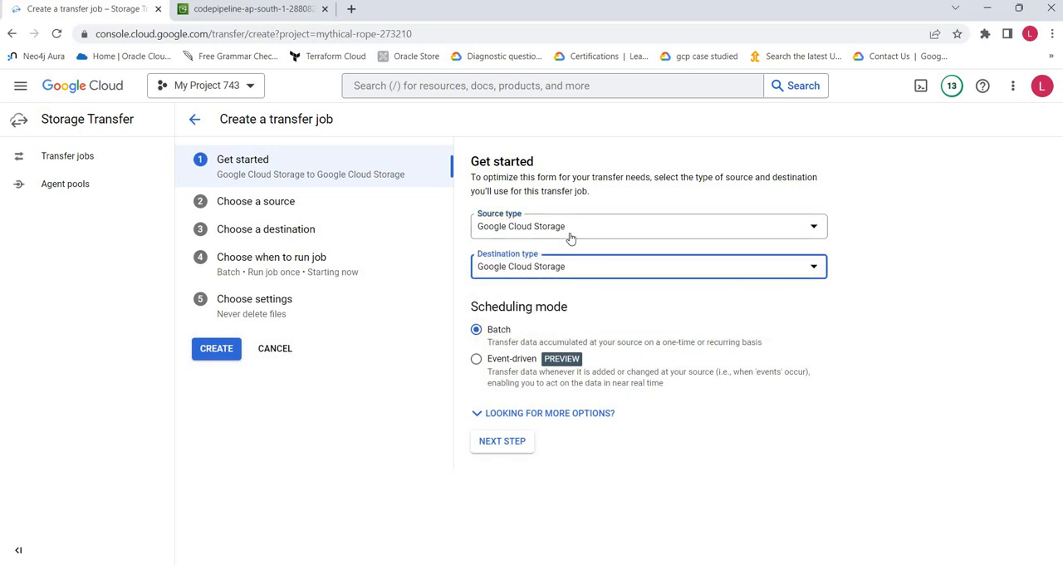
click(571, 238)
click(544, 239)
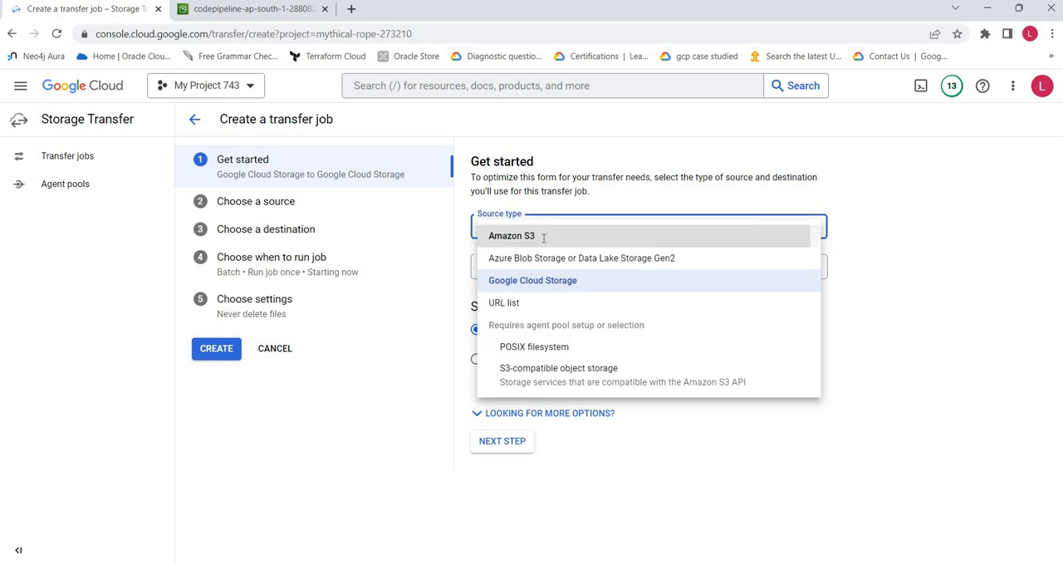
scroll(919, 316, down, 1)
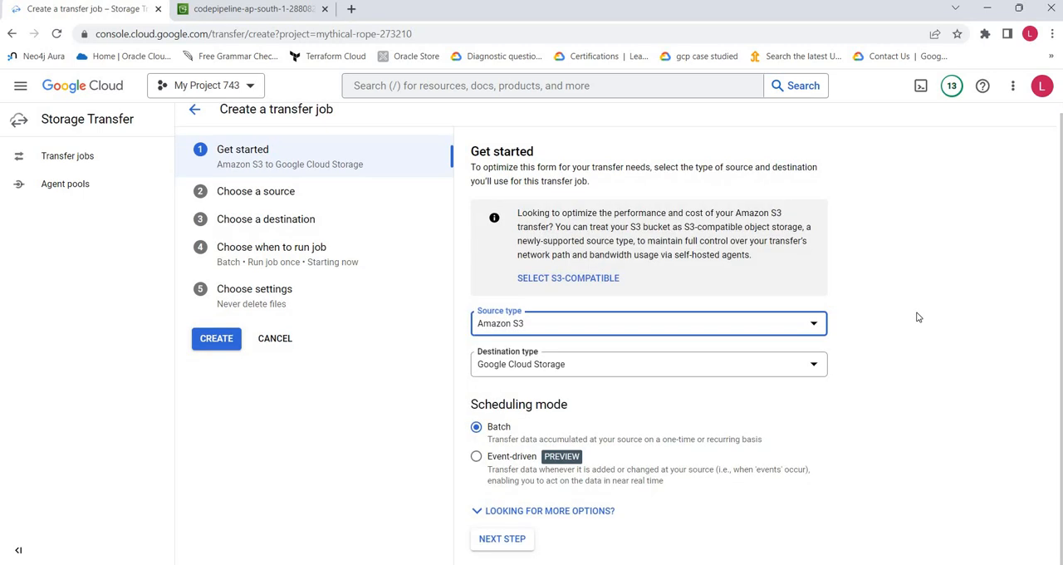
click(534, 511)
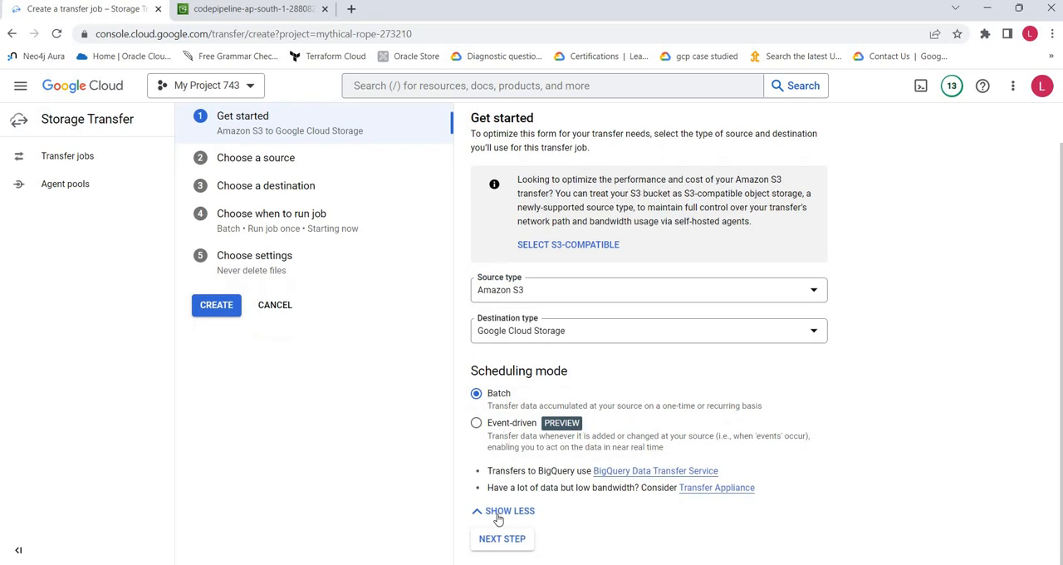
click(501, 539)
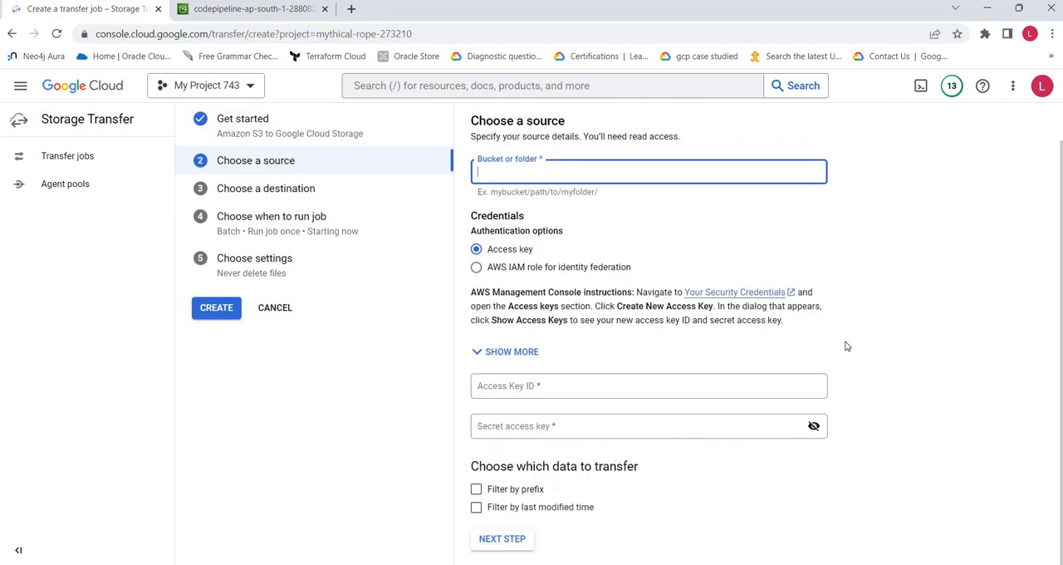
- Copy the name of the lambda-app bucket from the Amazon S3 console and enter it as the transfer job's source bucket
scroll(846, 345, up, 1)
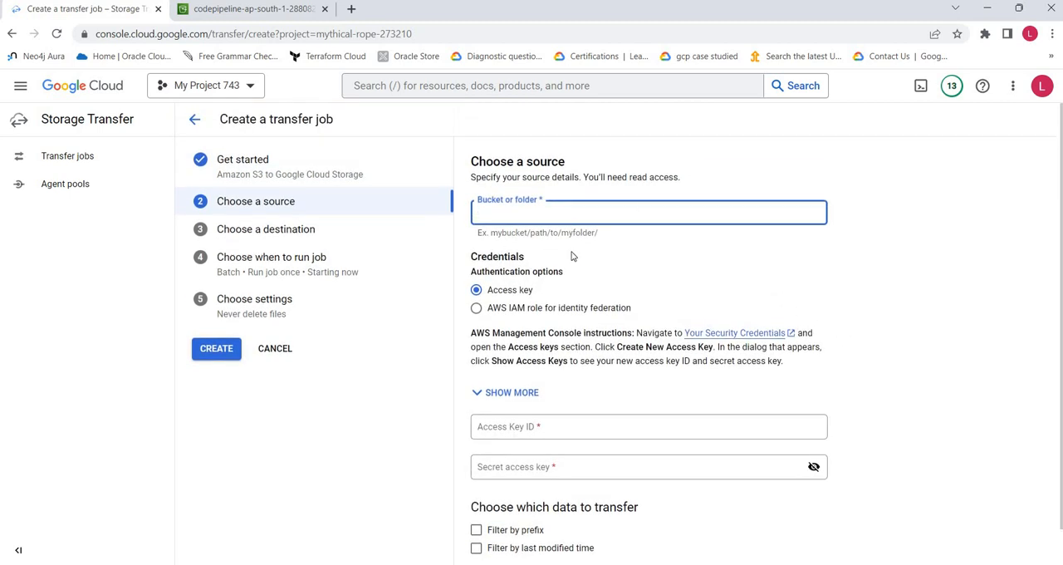
click(792, 180)
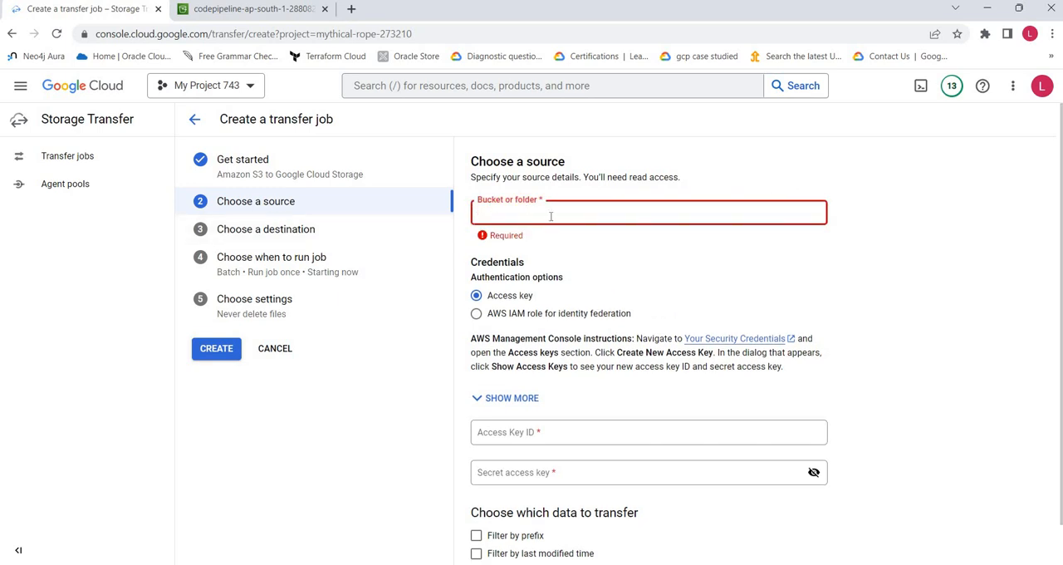
click(232, 10)
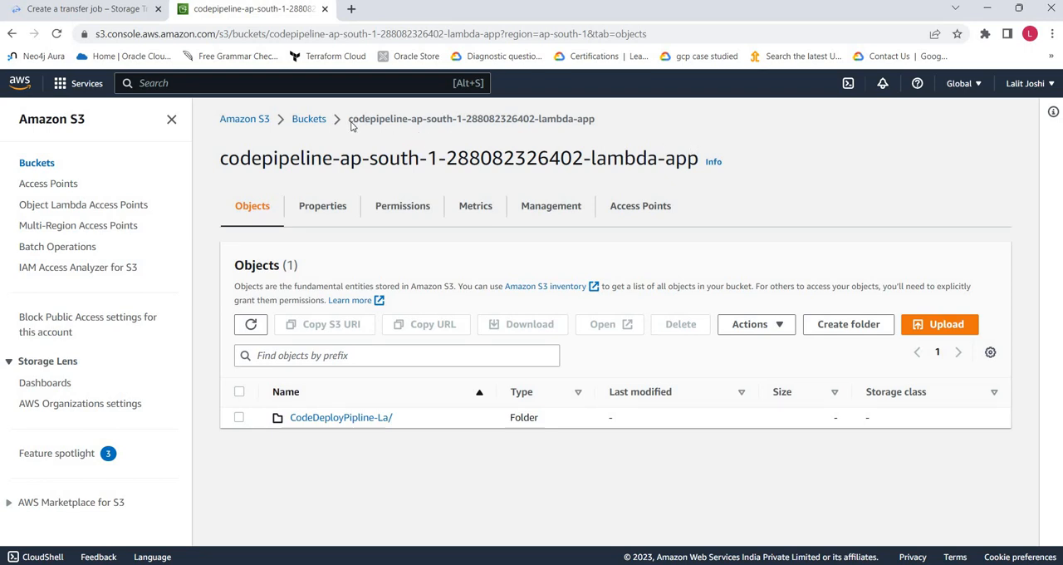
mouse_move(354, 119)
mouse_down()
mouse_move(621, 135)
mouse_move(349, 121)
mouse_up()
key(ctrl+c)
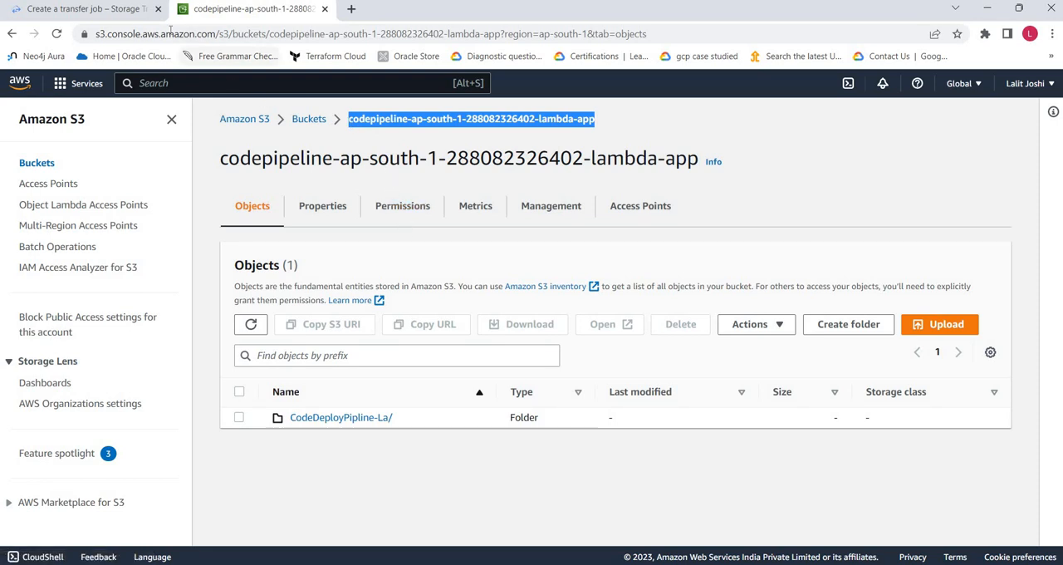
click(87, 10)
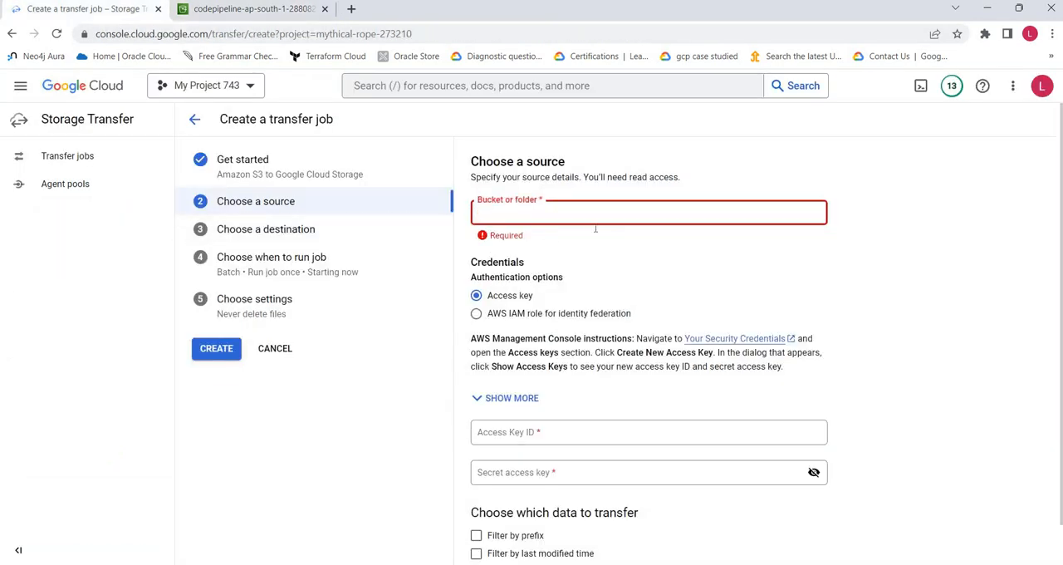
key(ctrl+v)
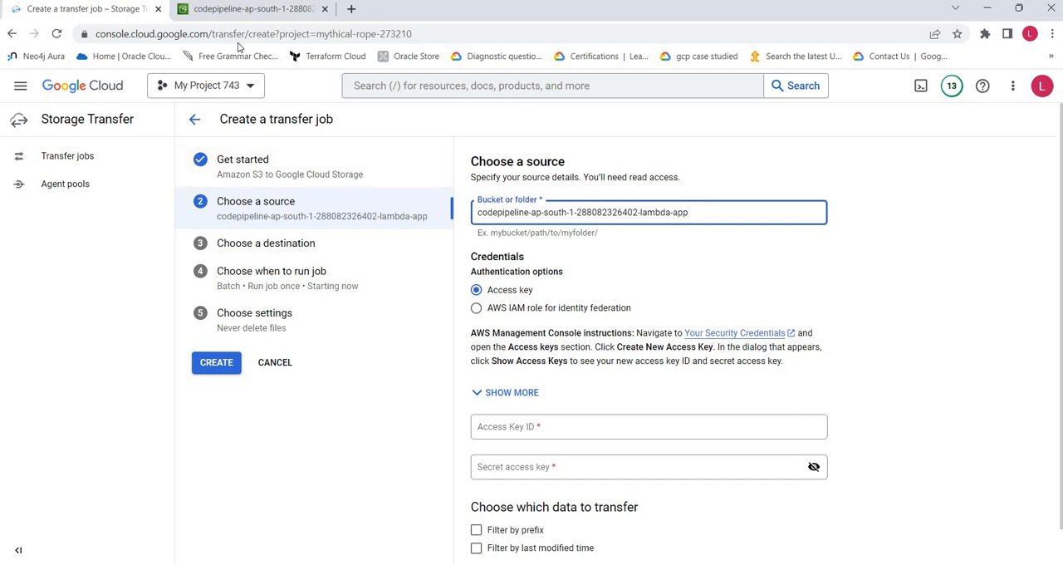
- Examine the CodeDeployPipline-La/ folder in the Amazon S3 console and return to the transfer job's source details
click(242, 12)
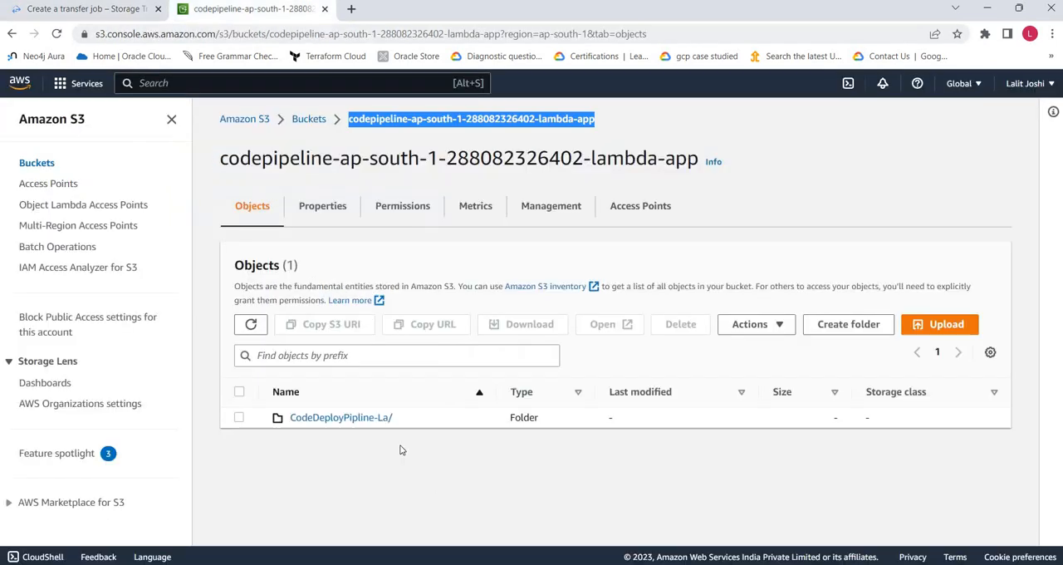
click(359, 418)
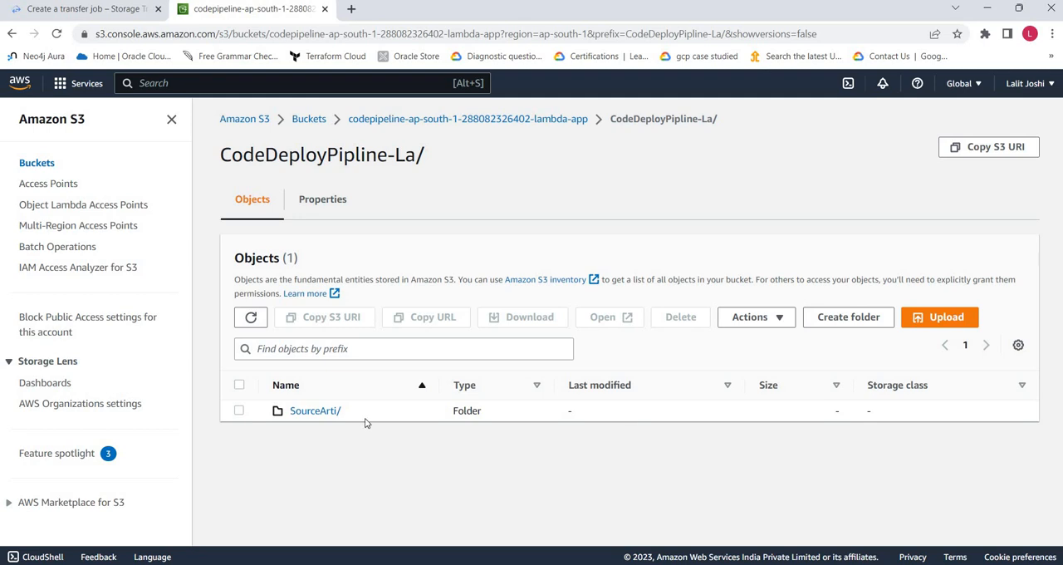
drag(499, 134, 498, 181)
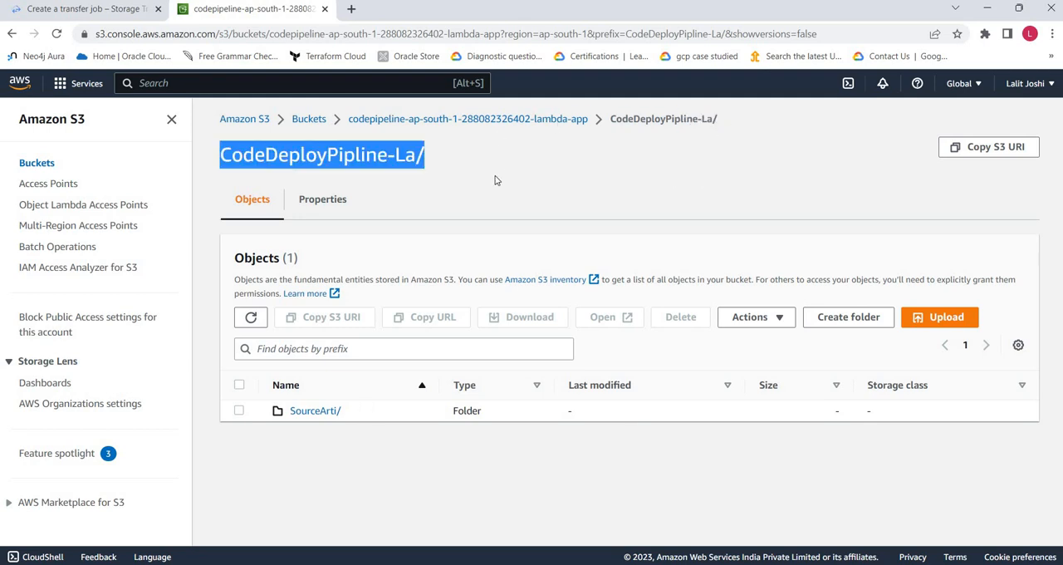
click(335, 134)
click(83, 9)
click(754, 218)
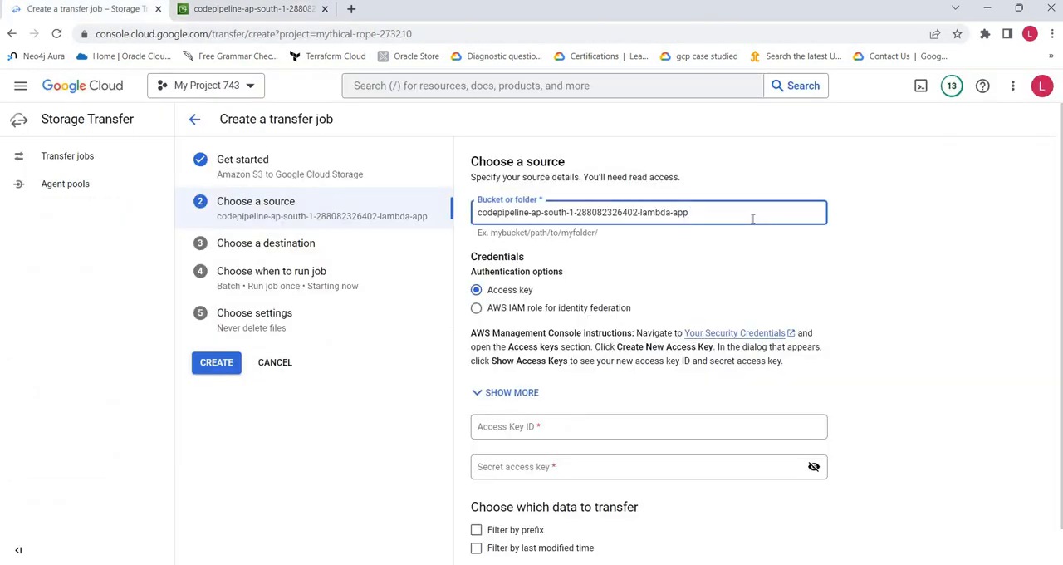
click(268, 12)
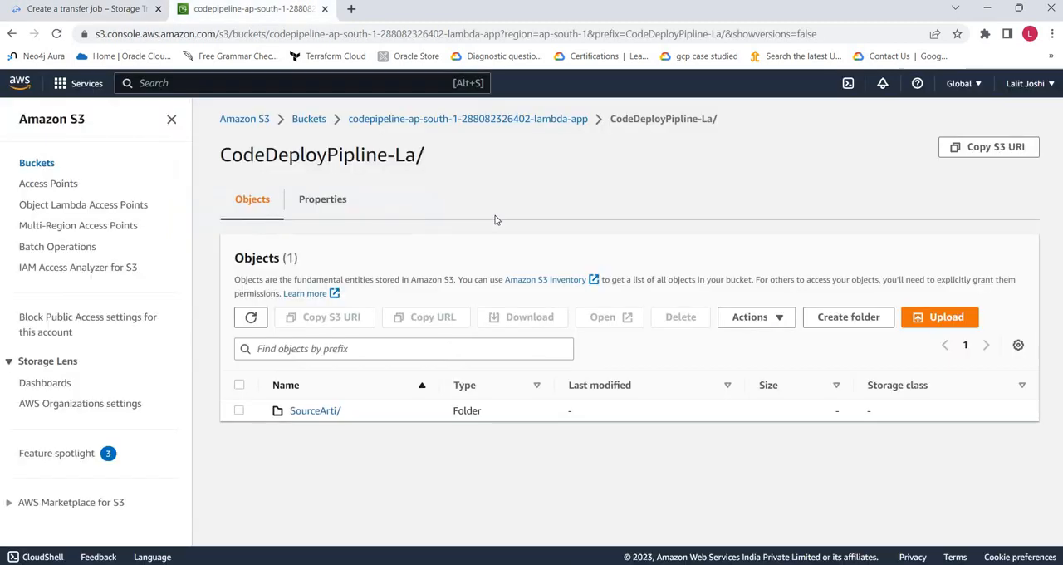
click(106, 12)
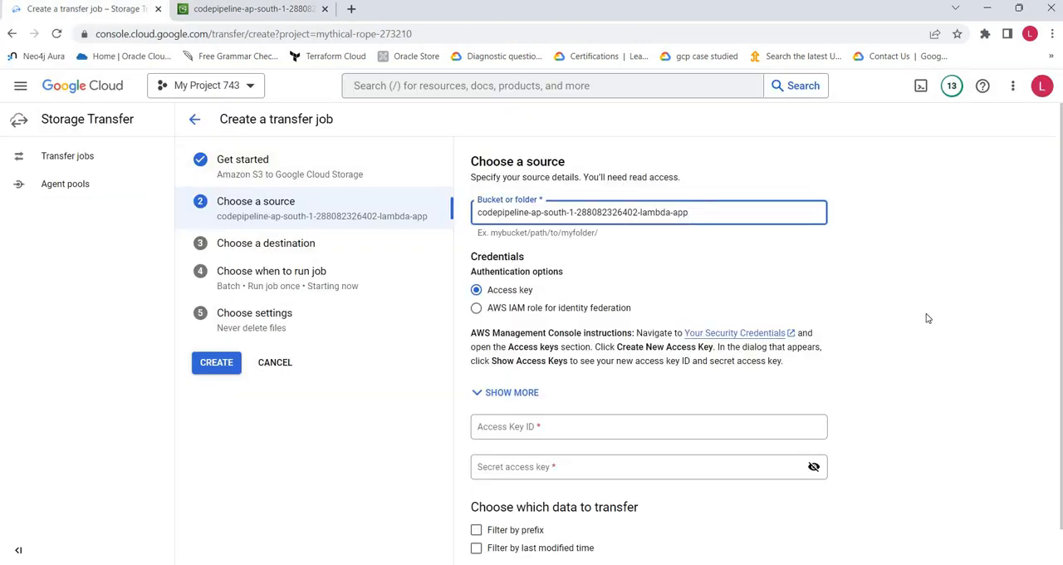
- Fill in the AWS access key ID and secret access key for the source, and proceed to the destination details
scroll(918, 320, down, 1)
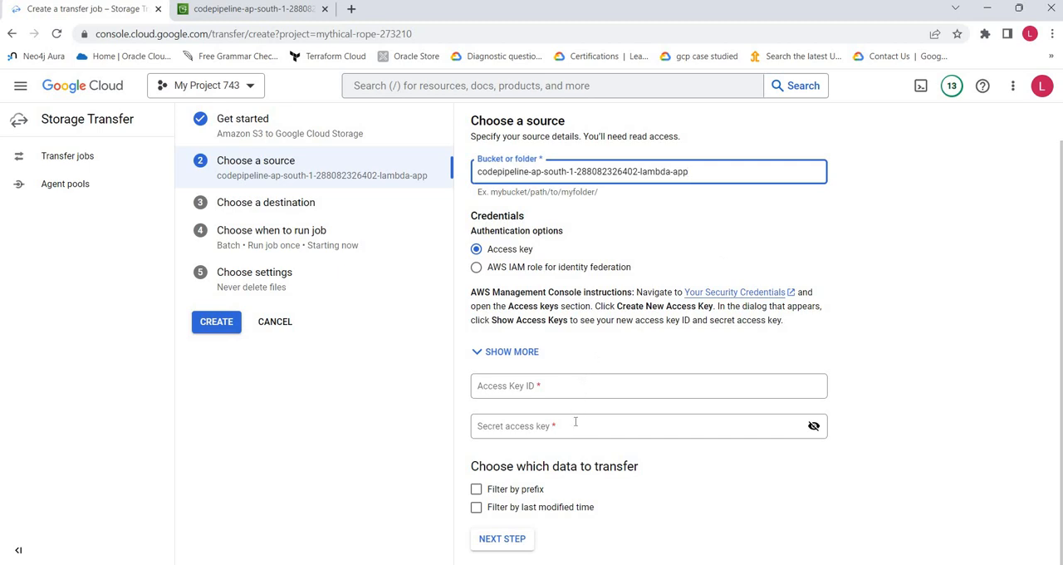
click(504, 352)
scroll(894, 337, down, 1)
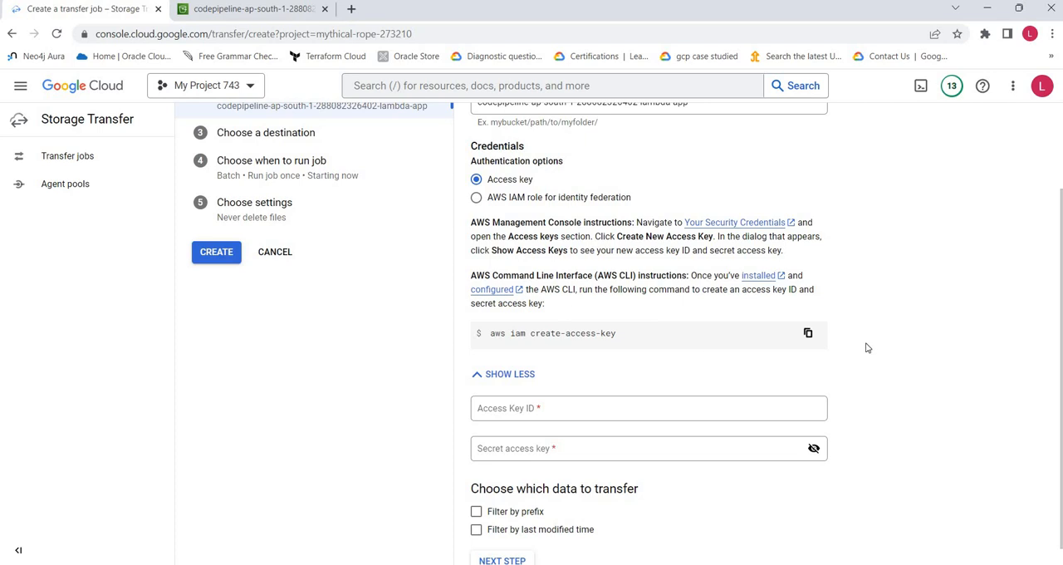
scroll(867, 347, down, 1)
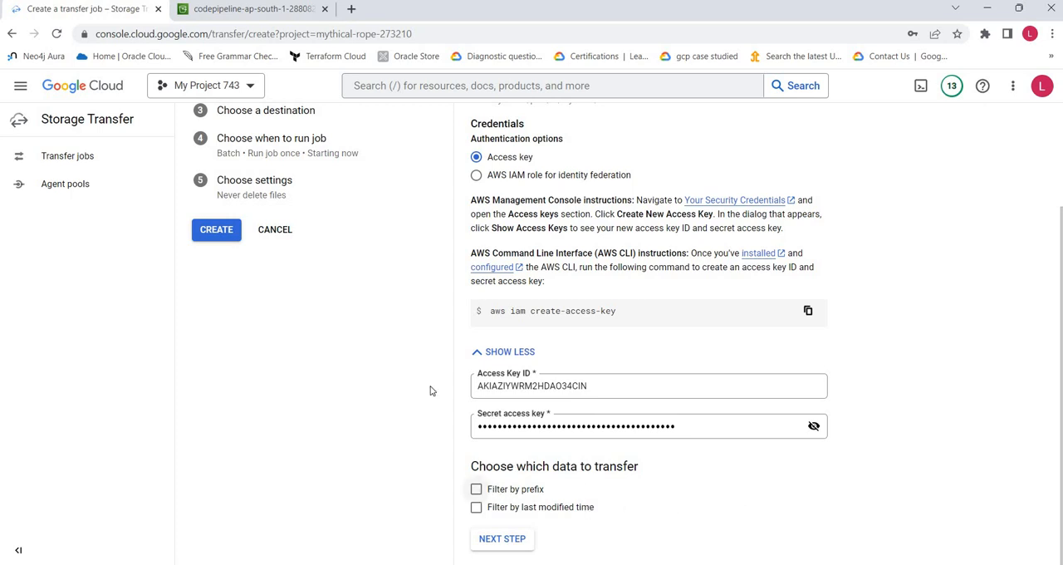
click(254, 9)
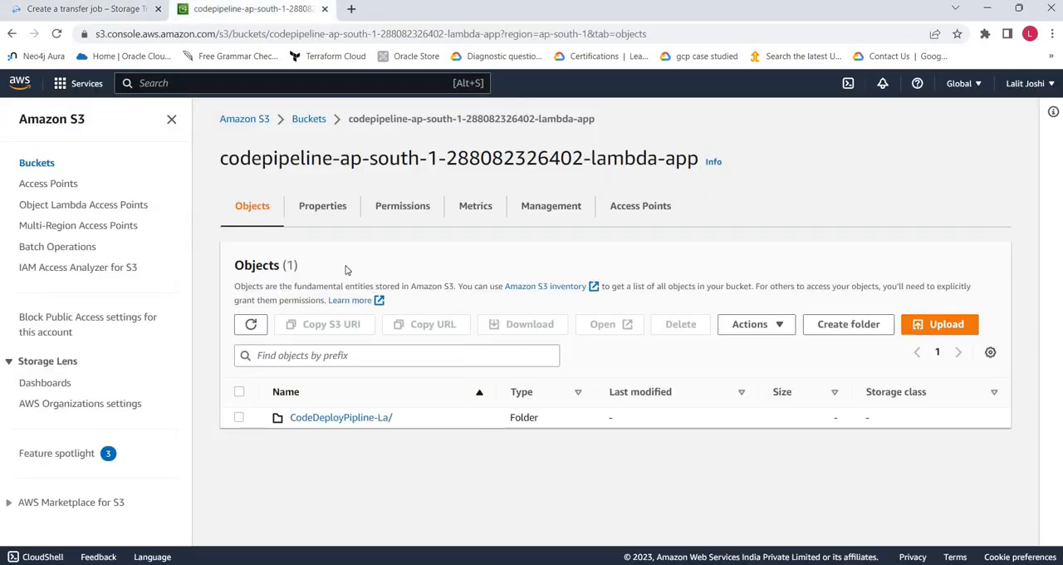
click(91, 9)
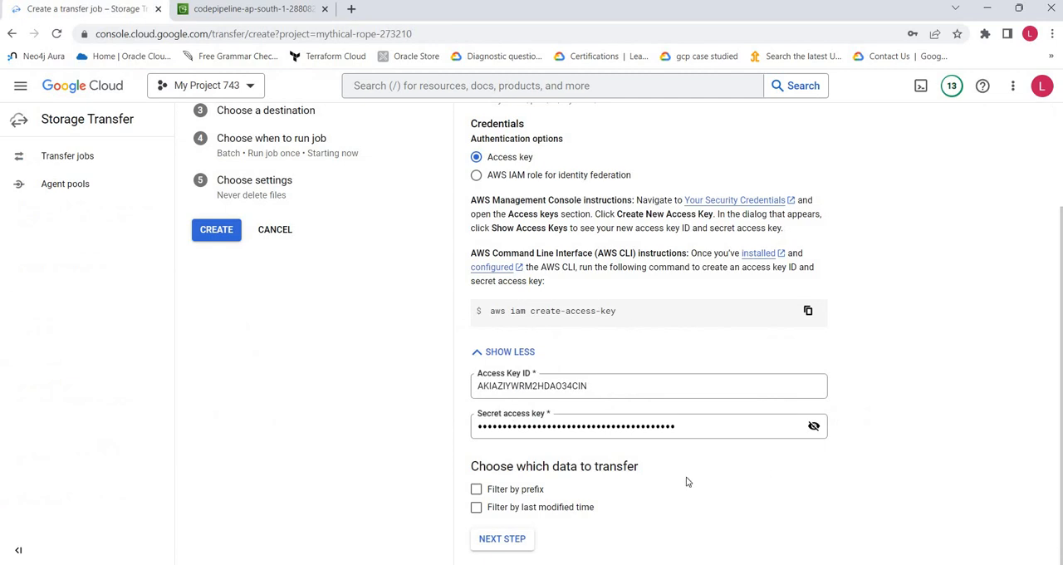
click(492, 538)
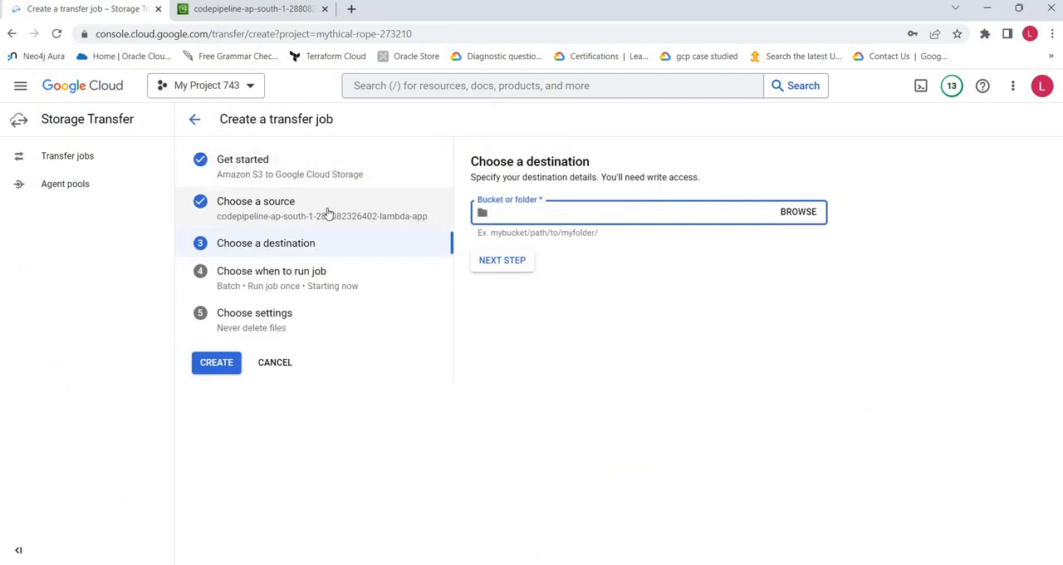
- Browse the destination buckets of the current project and examine the contents of the testabc22121 bucket
click(796, 215)
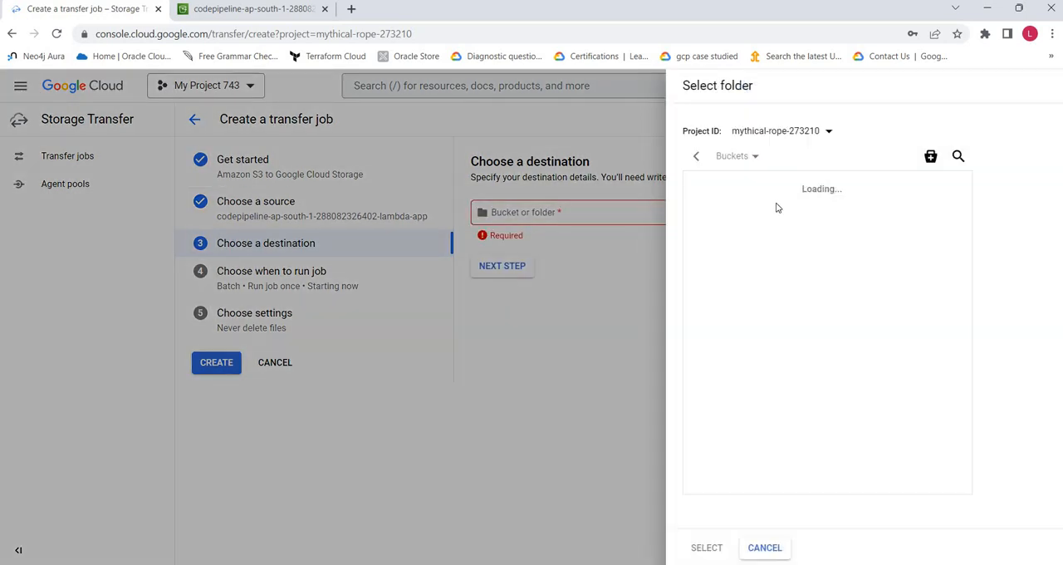
click(793, 135)
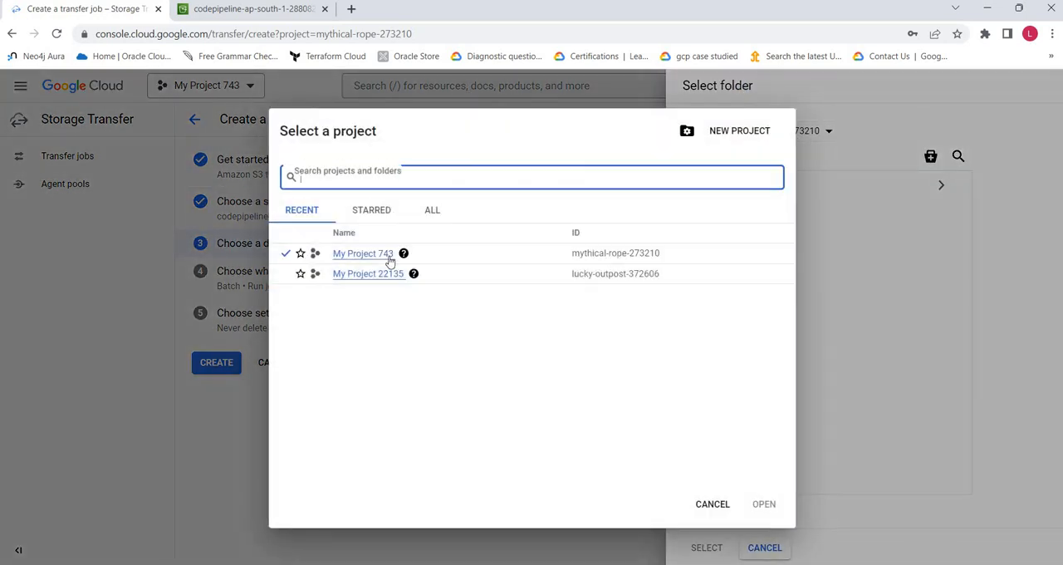
click(715, 506)
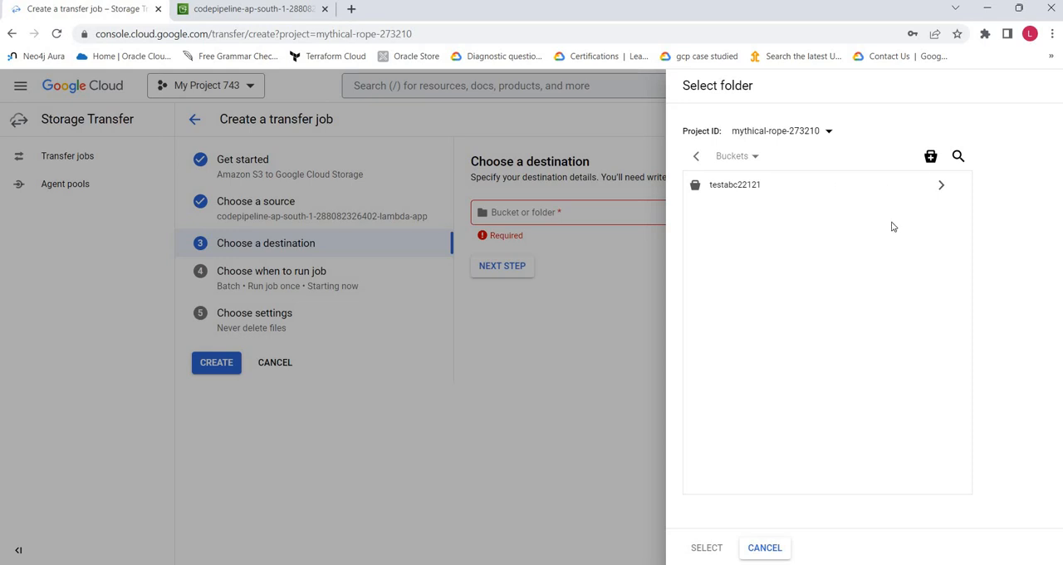
click(931, 162)
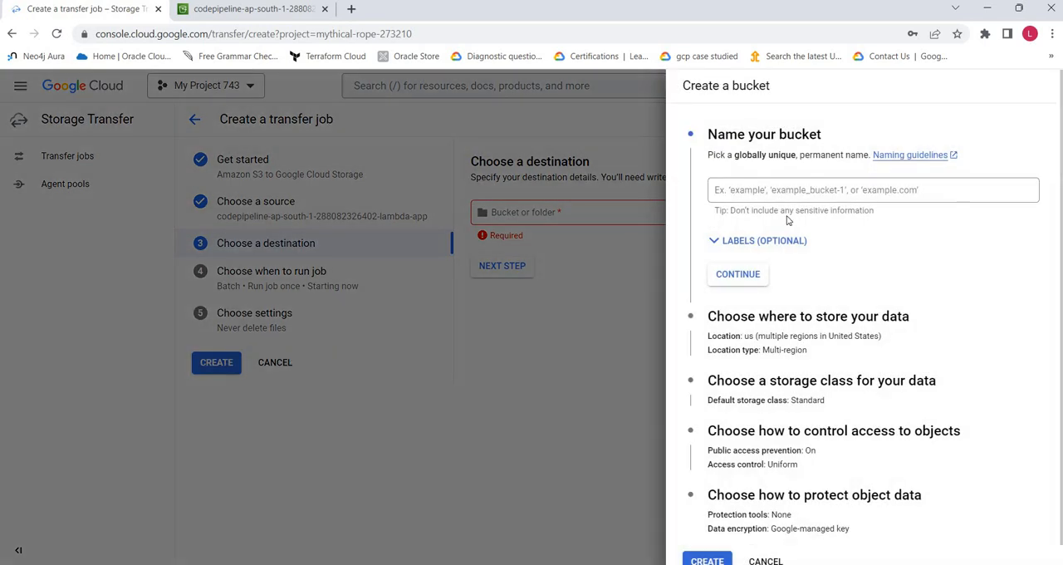
key(Escape)
click(745, 186)
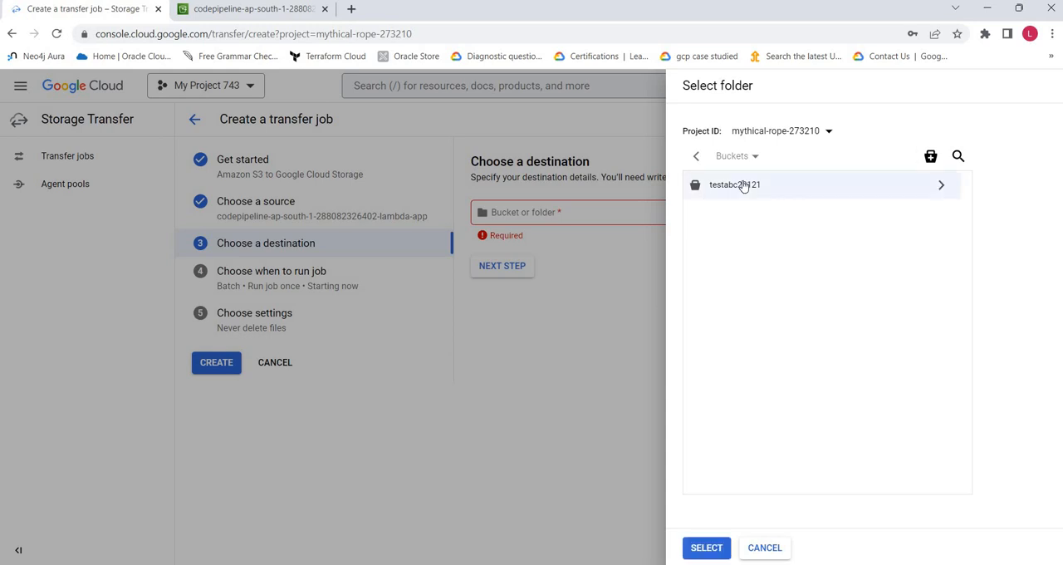
click(940, 187)
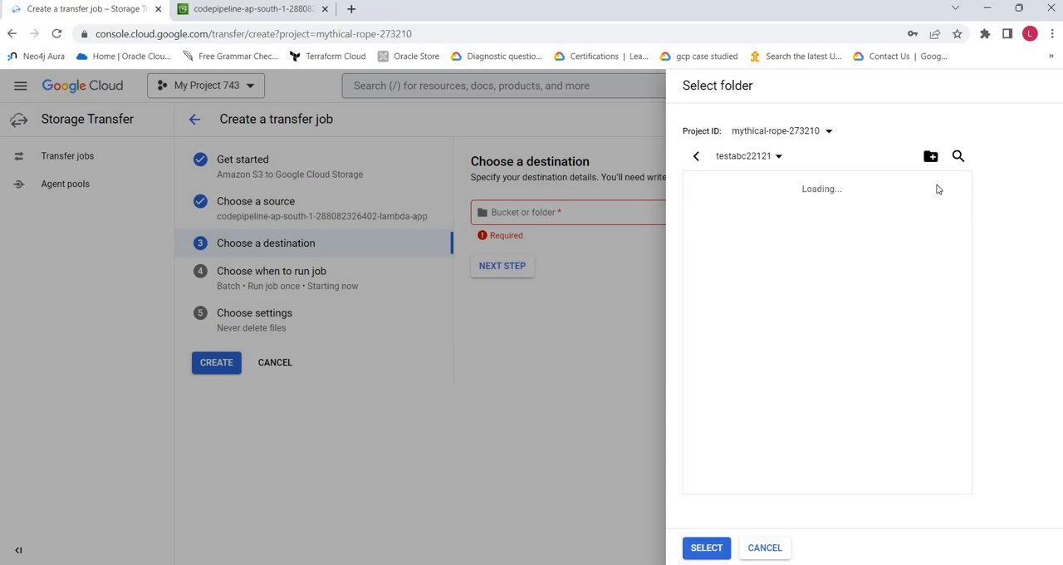
click(699, 158)
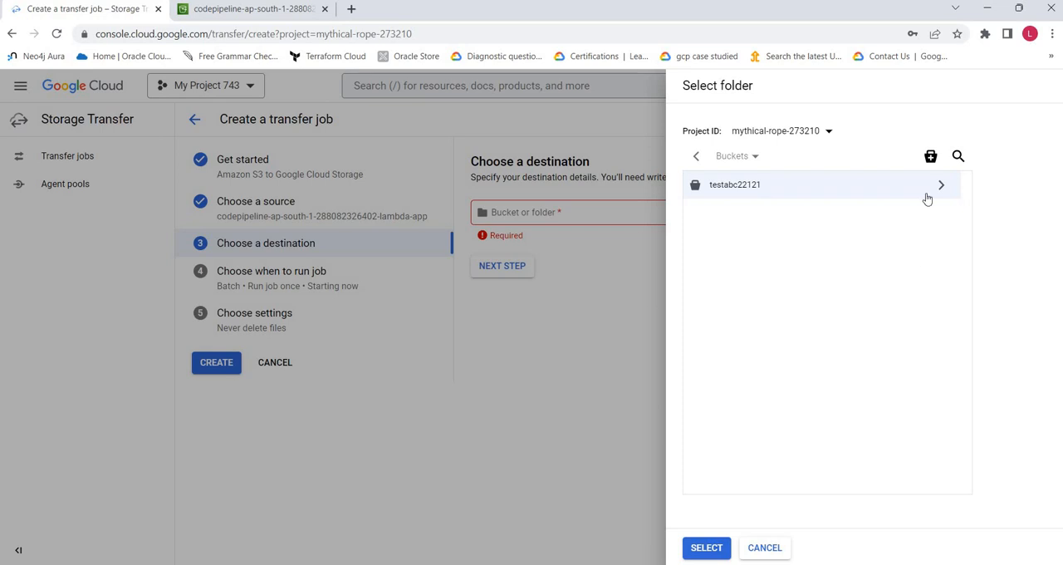
- Start a new destination bucket and name it s3-bkp
click(931, 156)
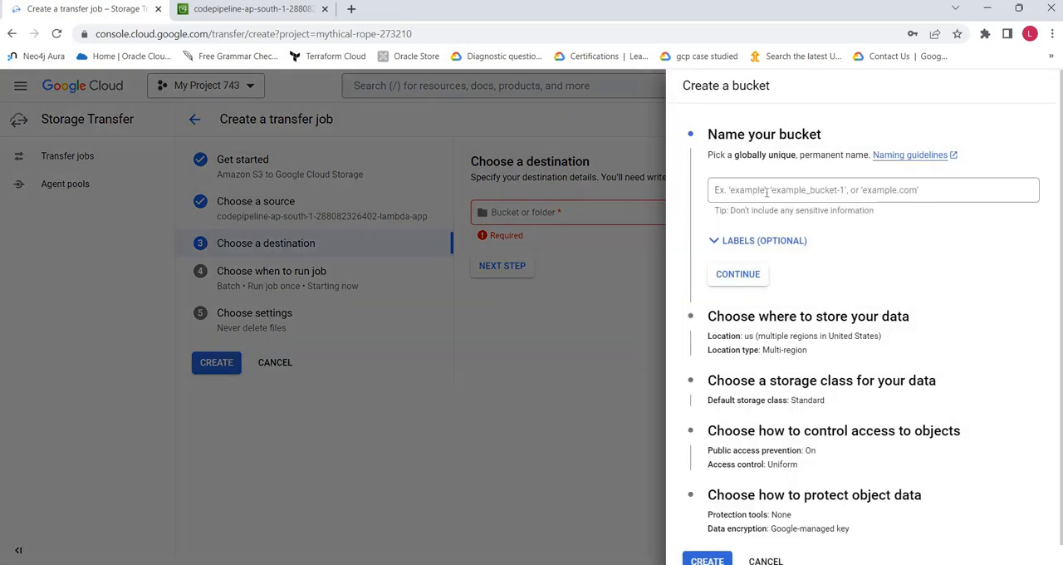
click(767, 191)
text(s3-bkp)
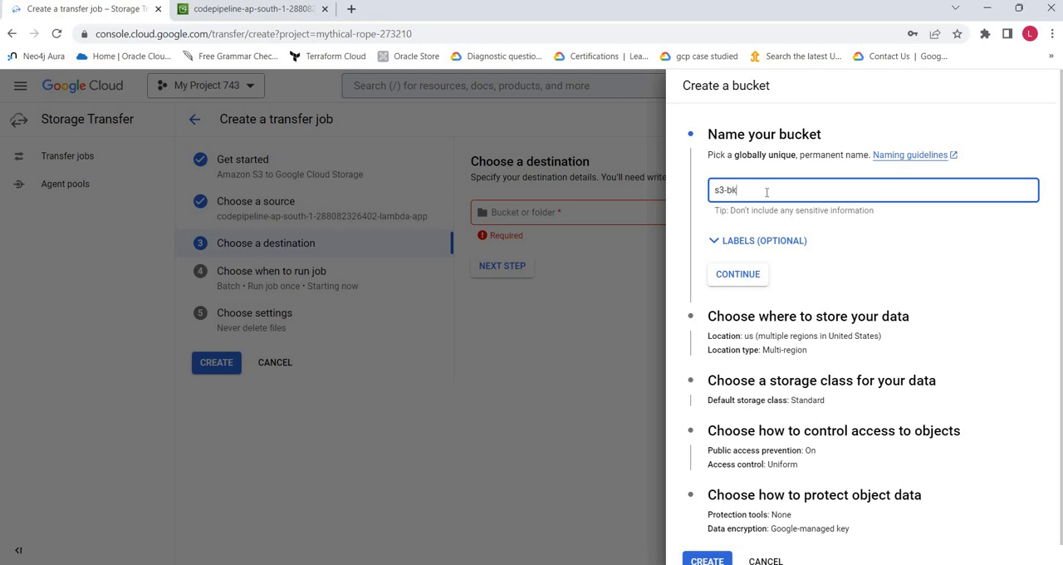
click(739, 276)
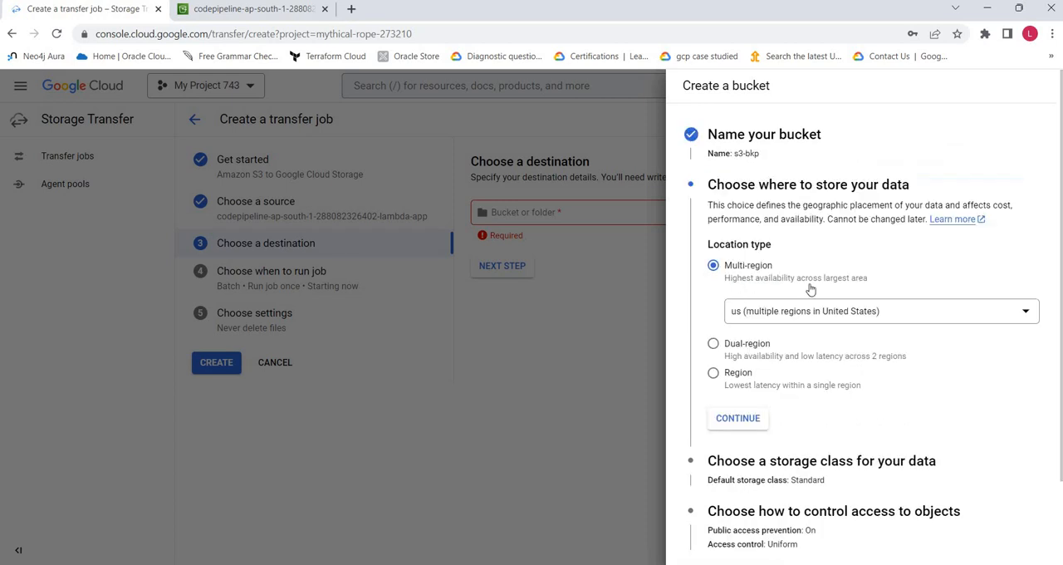
- Accept the default location, storage class, access control and protection settings, and create the bucket with public access prevention enforced
click(732, 419)
scroll(747, 349, down, 3)
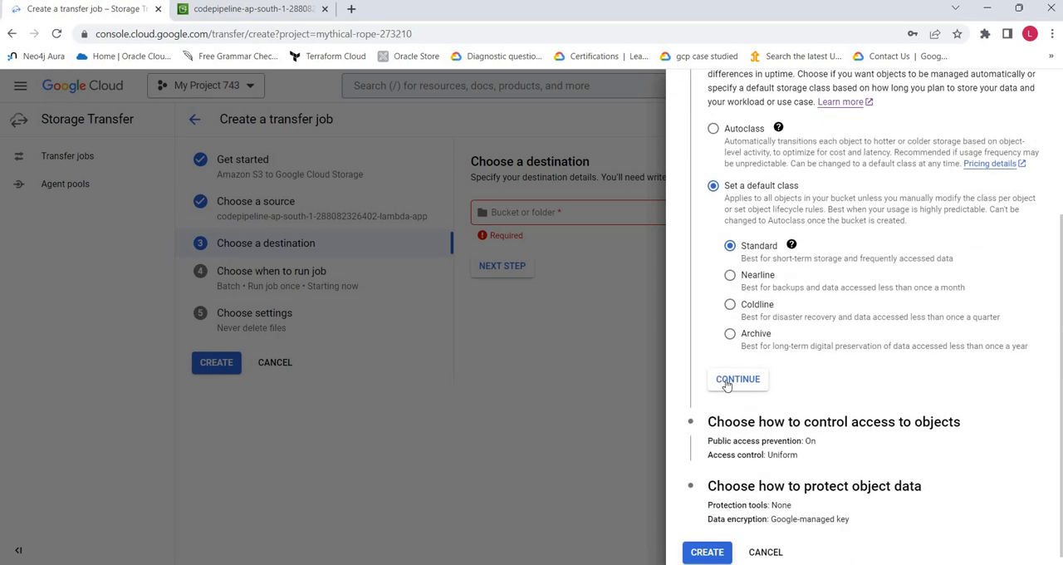
click(727, 382)
click(739, 430)
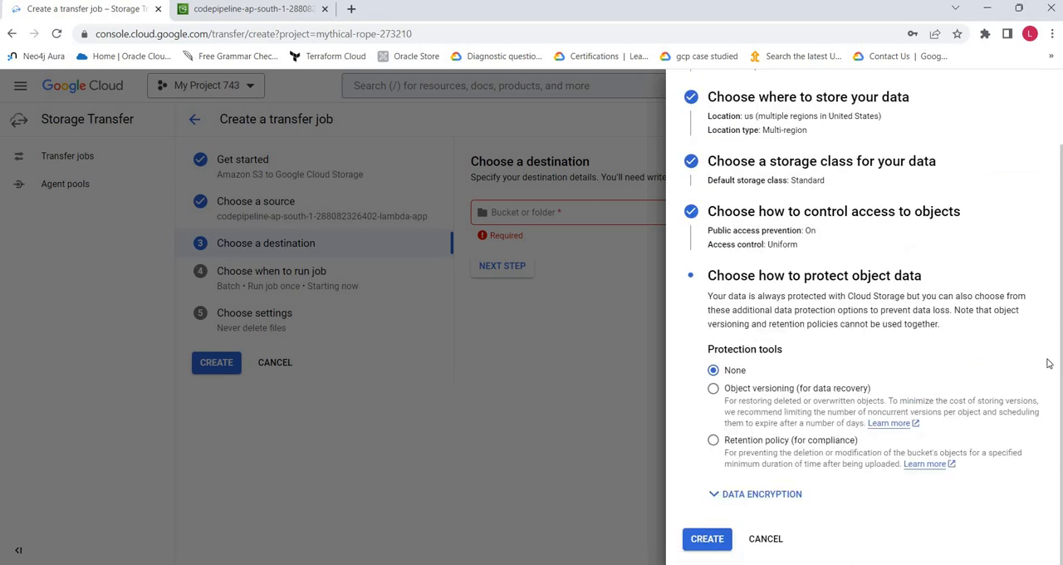
click(709, 540)
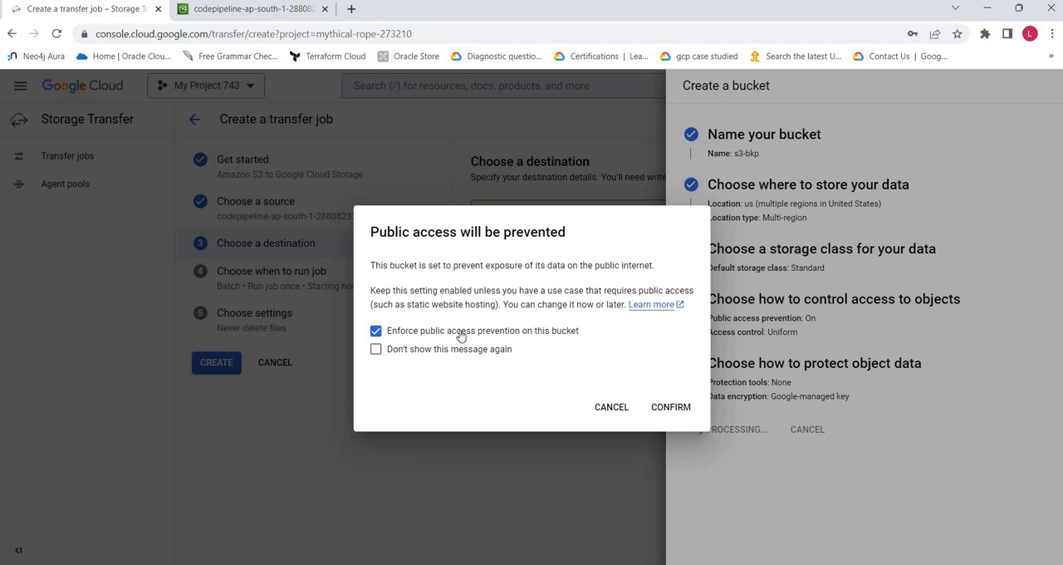
click(686, 413)
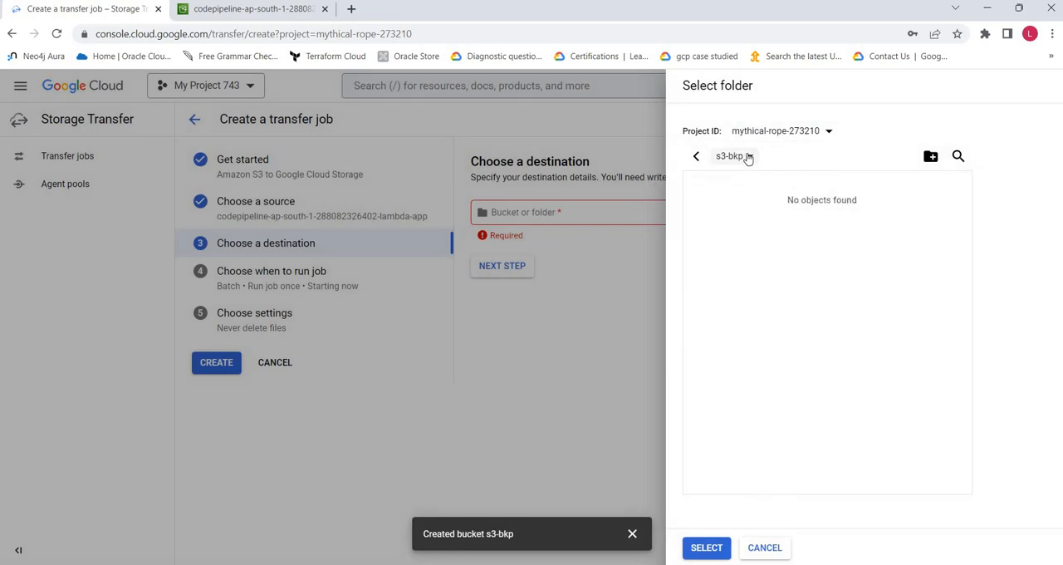
- Select the s3-bkp bucket as the transfer destination and proceed to the job's schedule
click(707, 549)
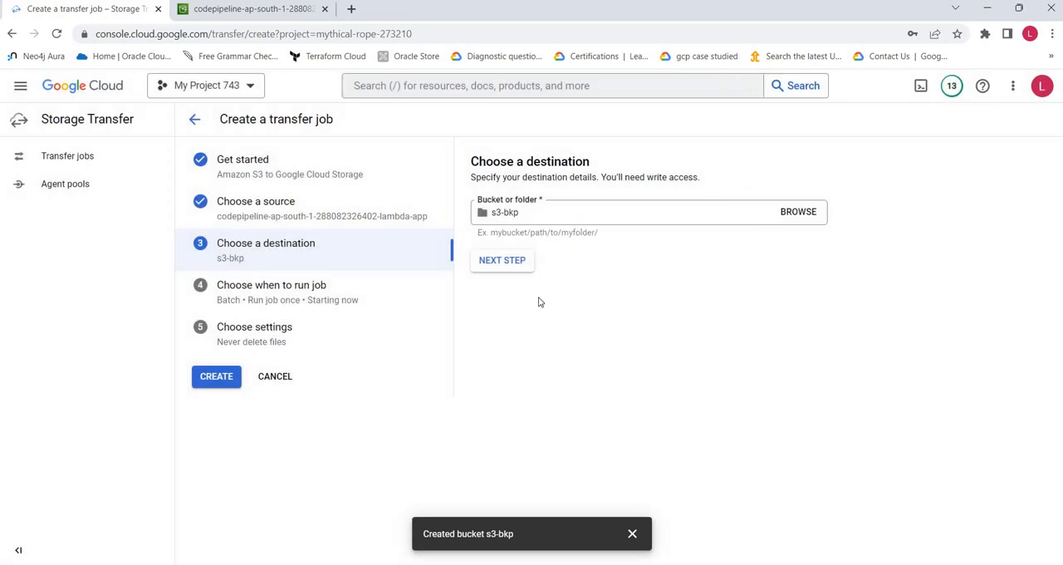
click(530, 210)
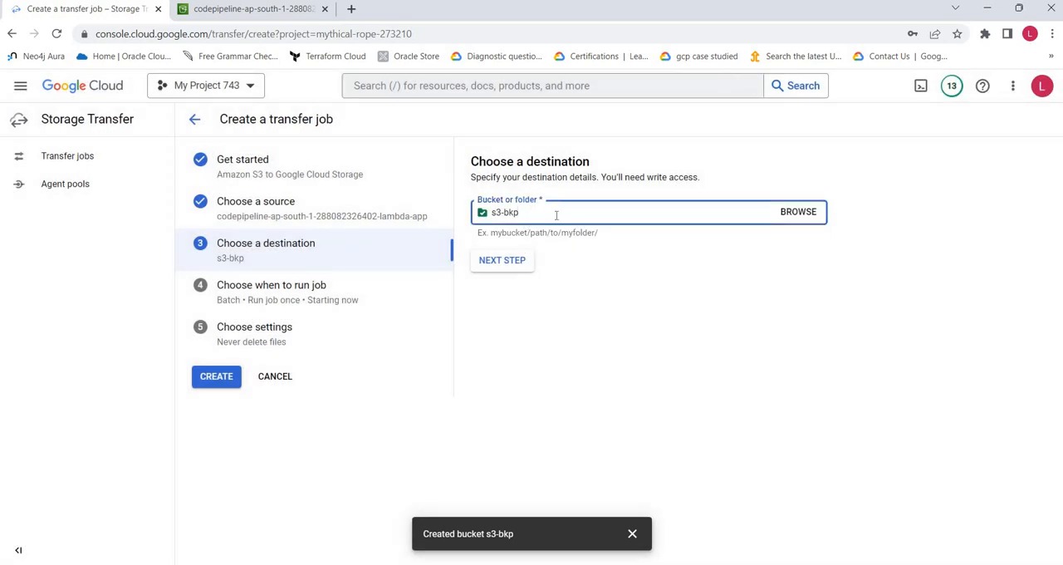
click(505, 261)
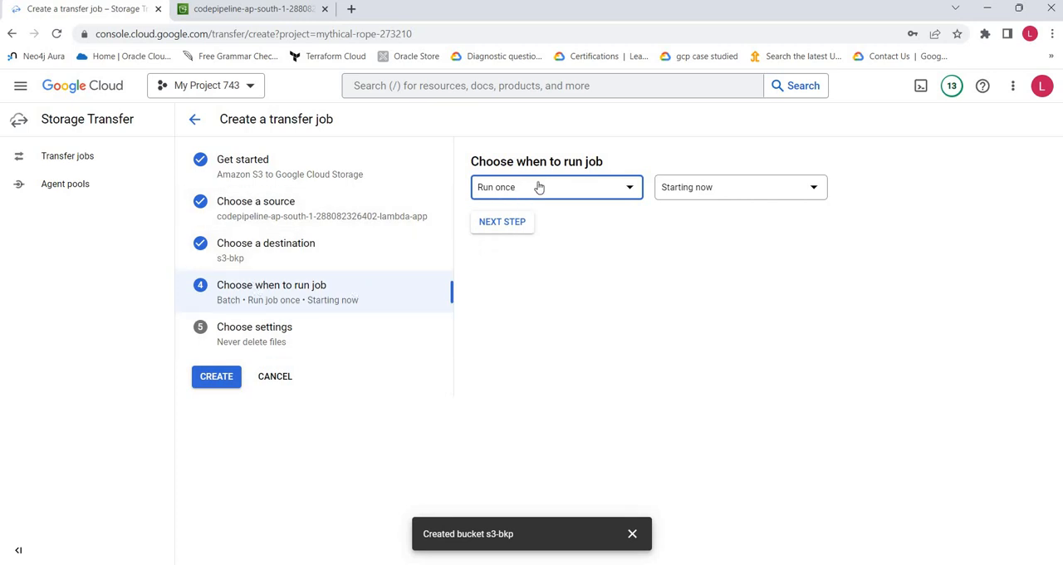
- Check the source bucket in the Amazon S3 console, and examine the transfer job's frequency and start-time options
click(252, 10)
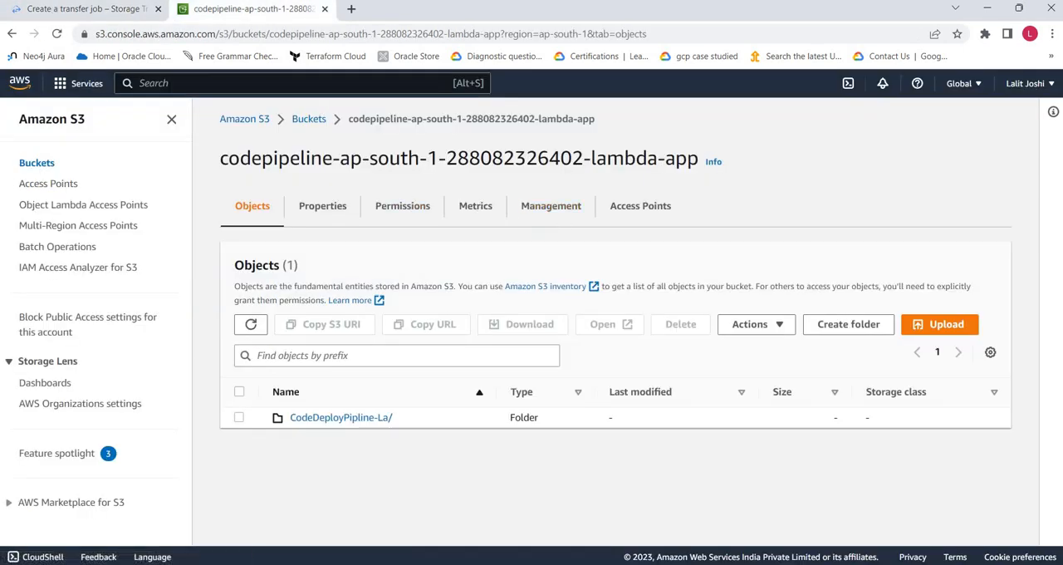
click(88, 9)
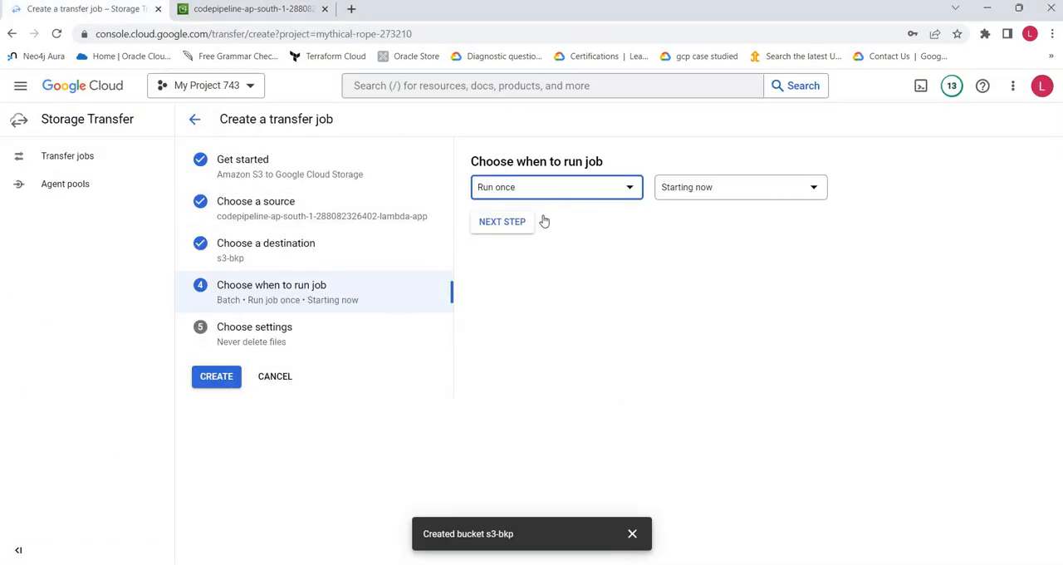
click(584, 195)
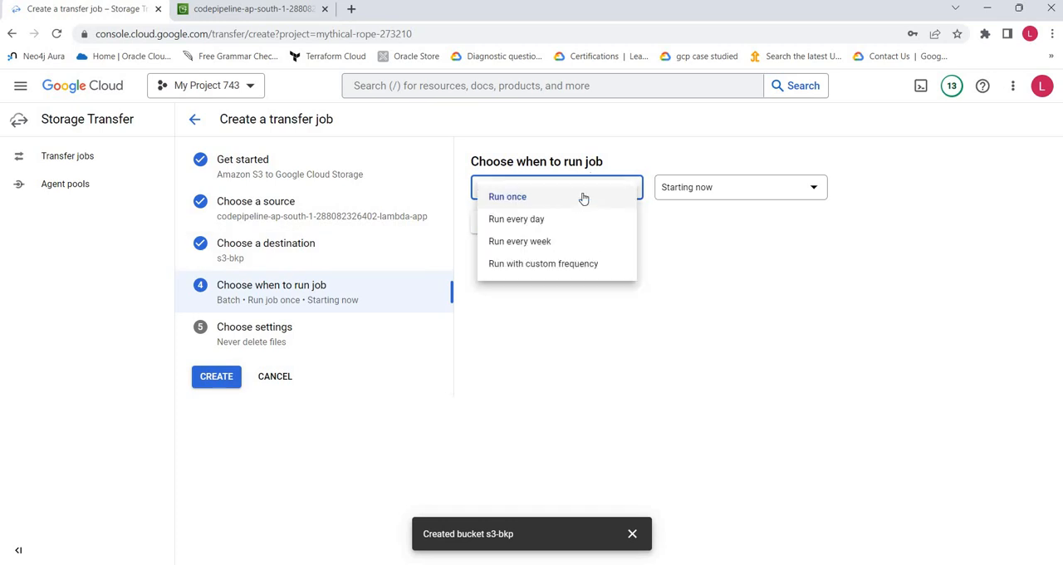
click(726, 191)
click(725, 191)
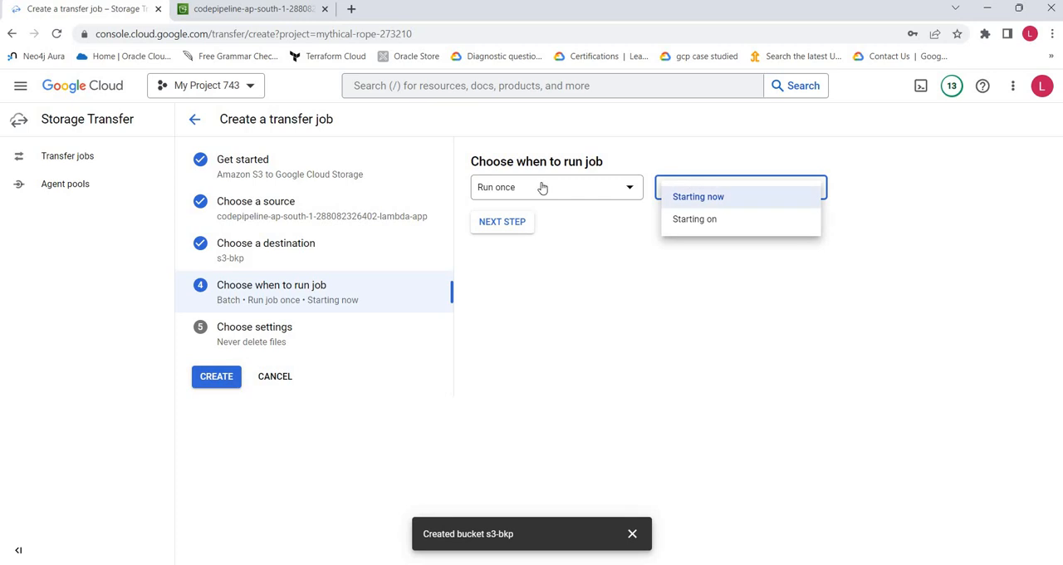
- Try the custom-frequency schedule for the transfer job and switch it back to Run once
click(539, 186)
click(539, 186)
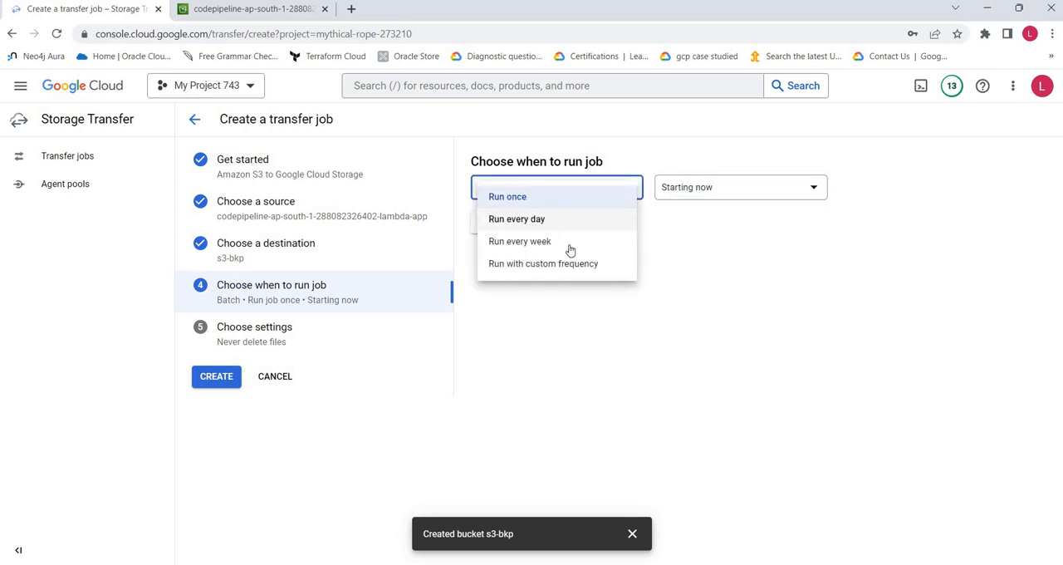
click(609, 266)
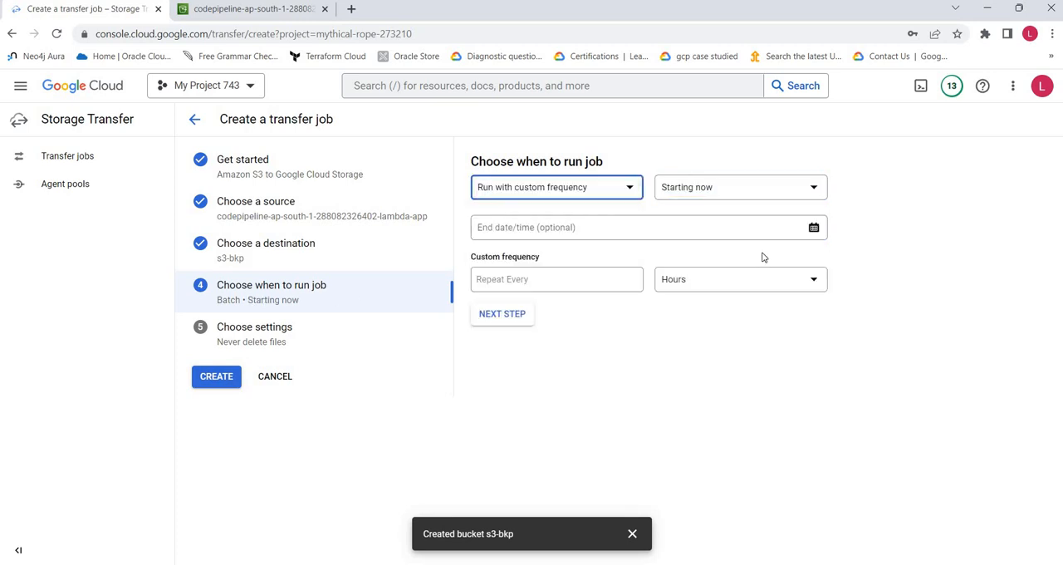
click(524, 194)
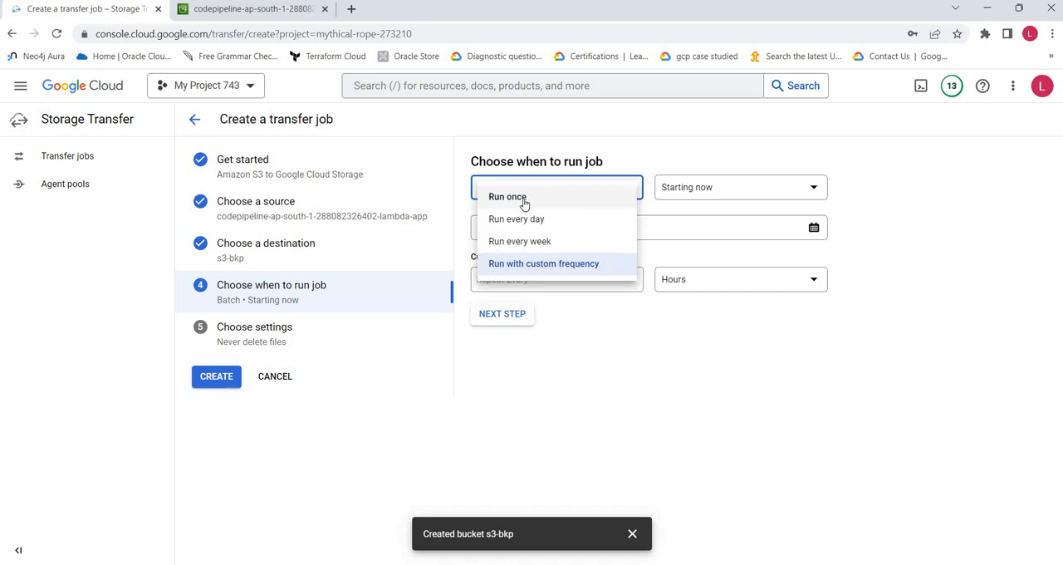
click(524, 201)
- Keep the job's start time as Starting now and proceed to the job settings
click(721, 191)
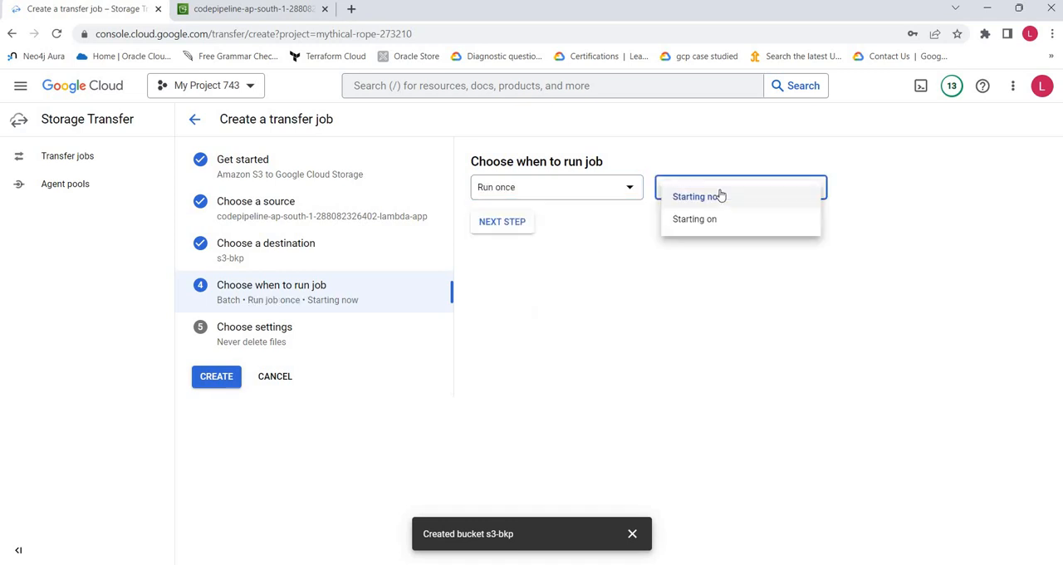
click(503, 221)
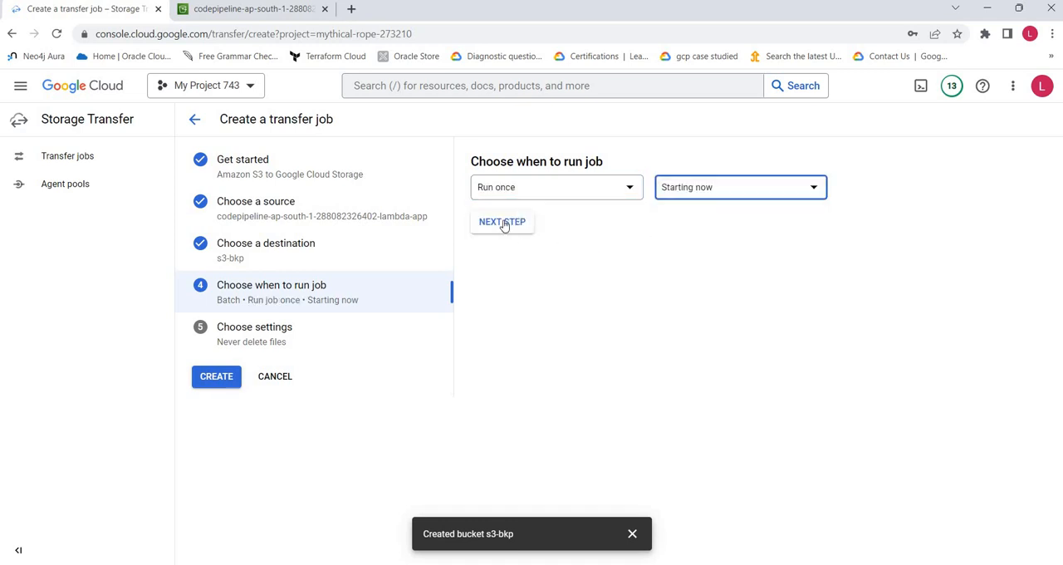
click(503, 222)
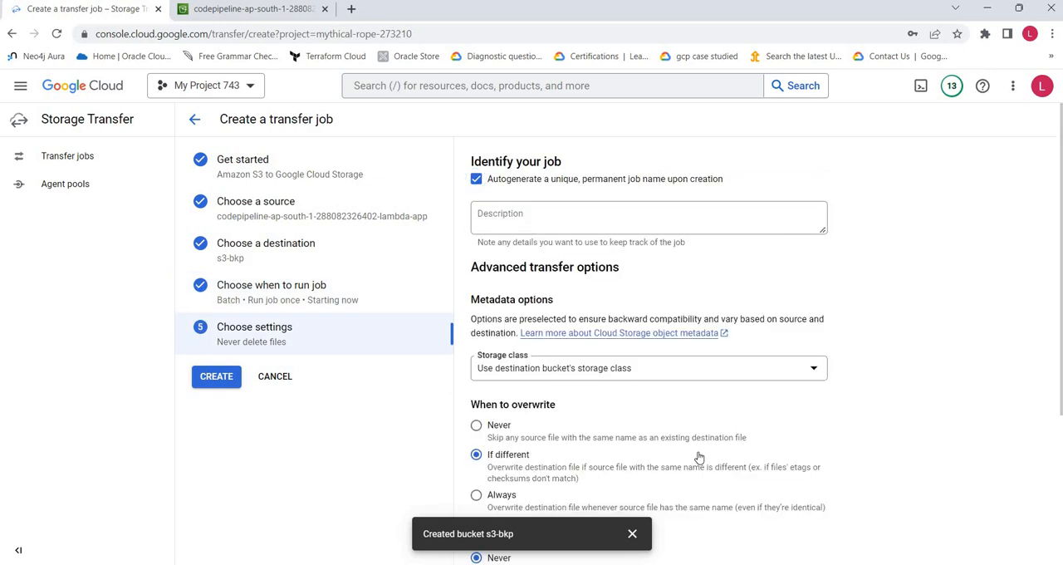
- Dismiss the bucket notification and review the job's metadata, overwrite, delete, manifest, logging and notification settings
click(632, 534)
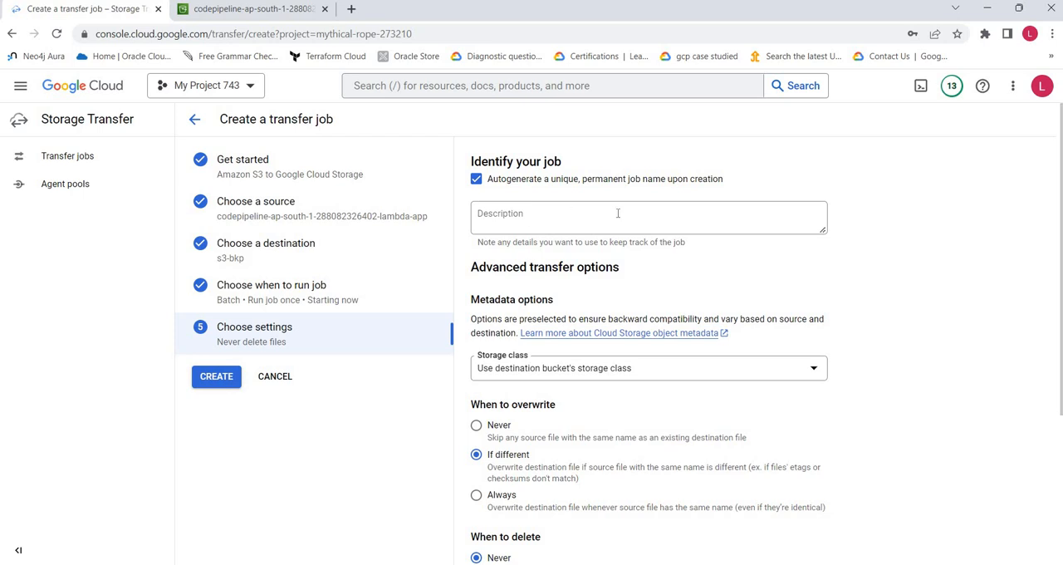
scroll(929, 244, down, 1)
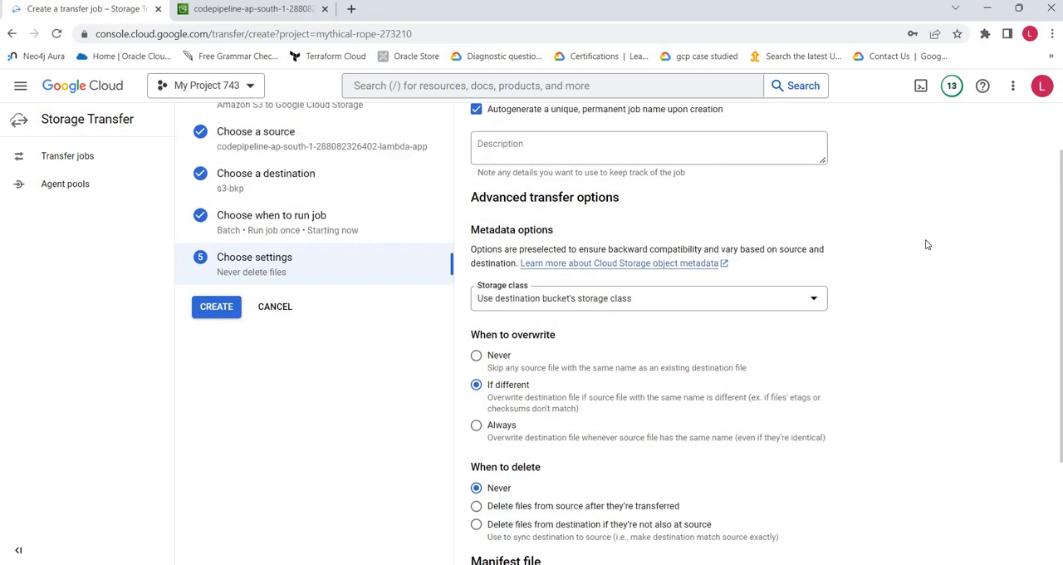
scroll(836, 334, down, 1)
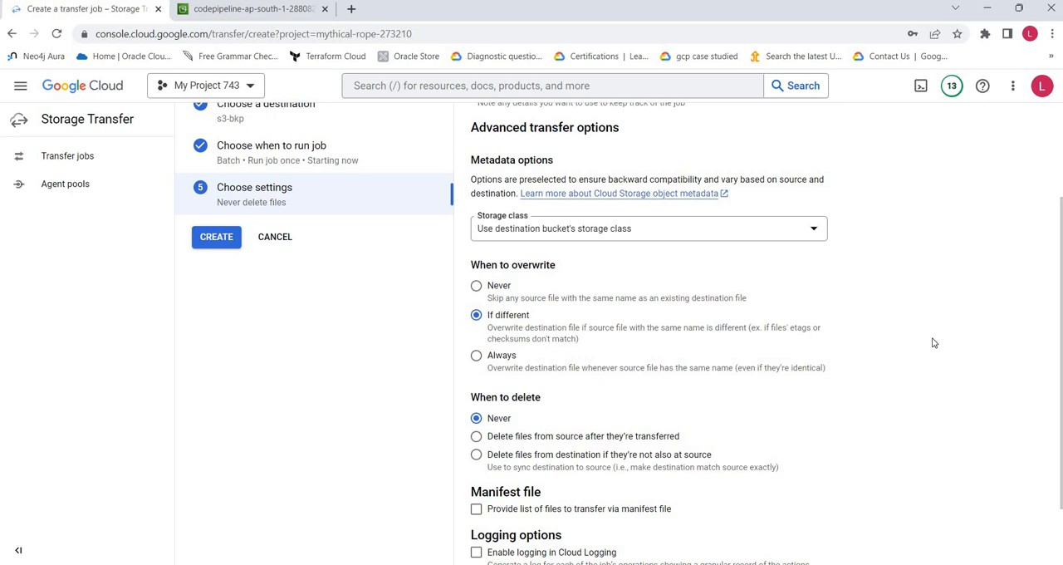
scroll(933, 343, down, 1)
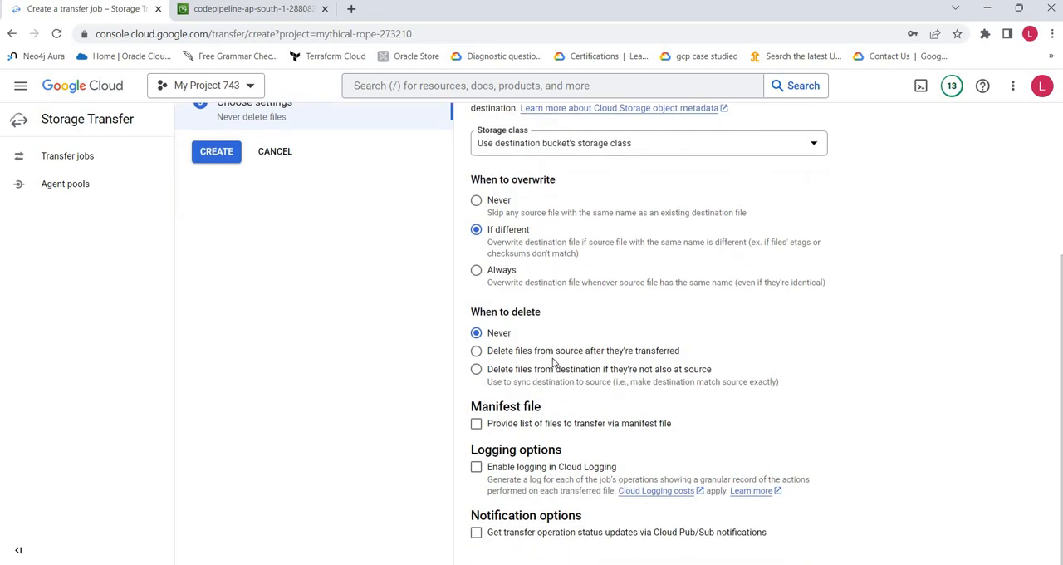
scroll(560, 297, up, 3)
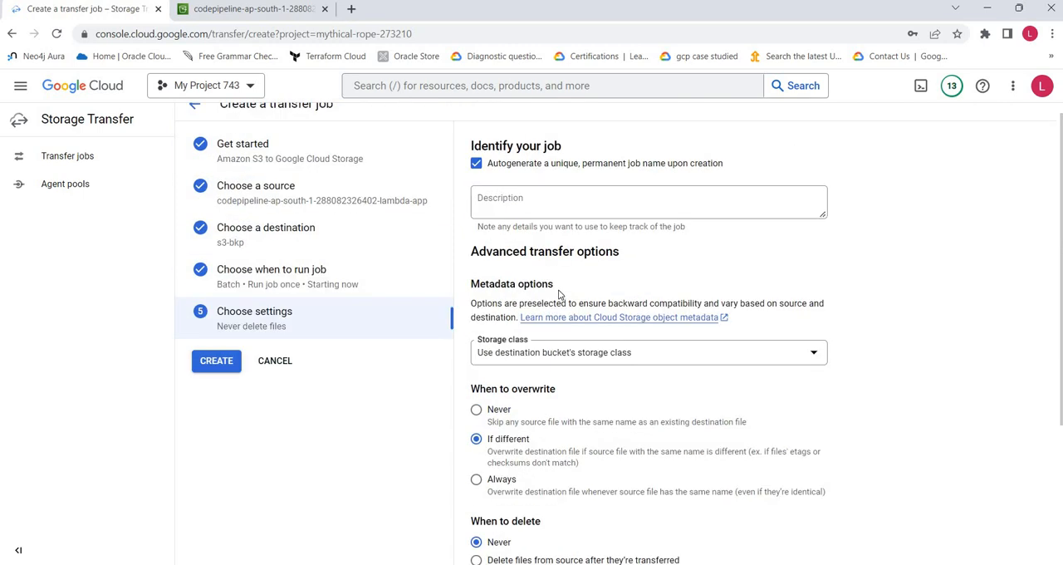
scroll(819, 344, down, 3)
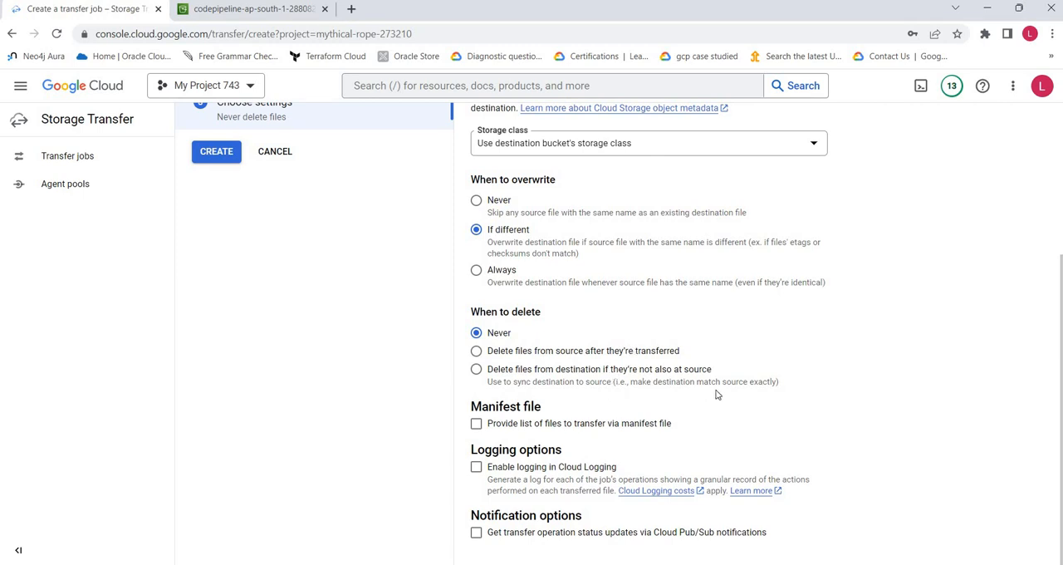
- Enable Cloud Logging for the job to examine its action and state options, and disable it again
click(476, 467)
scroll(867, 446, down, 2)
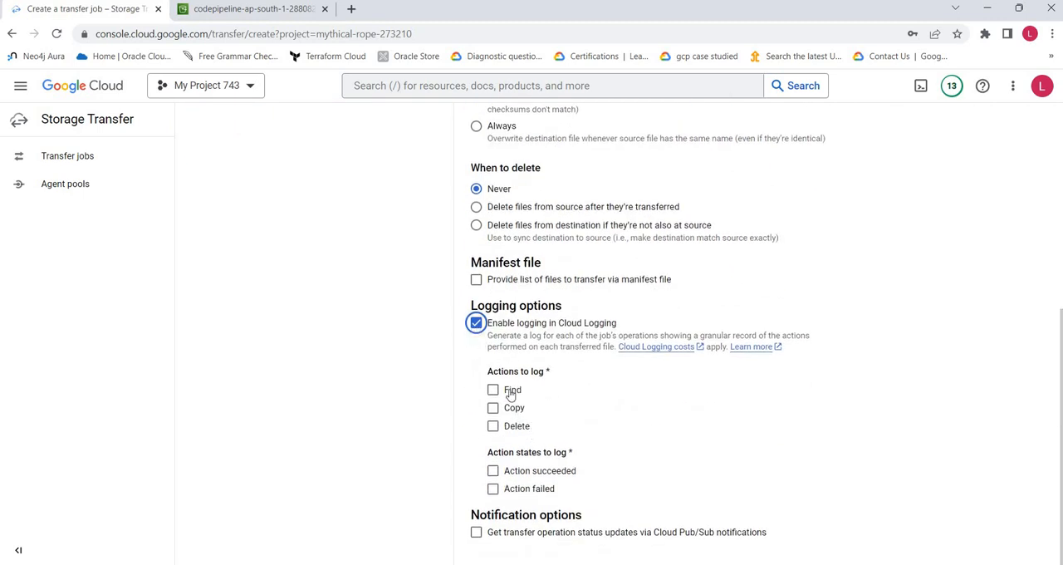
click(476, 322)
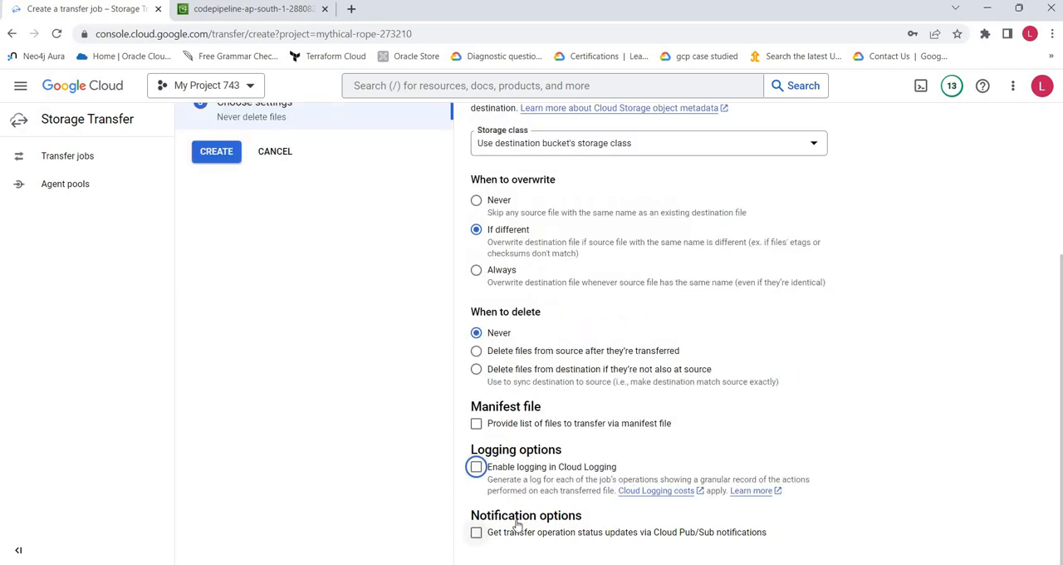
- Enable Cloud Pub/Sub status notifications to examine the available topics, and disable them again without choosing a topic
click(476, 531)
scroll(666, 387, down, 2)
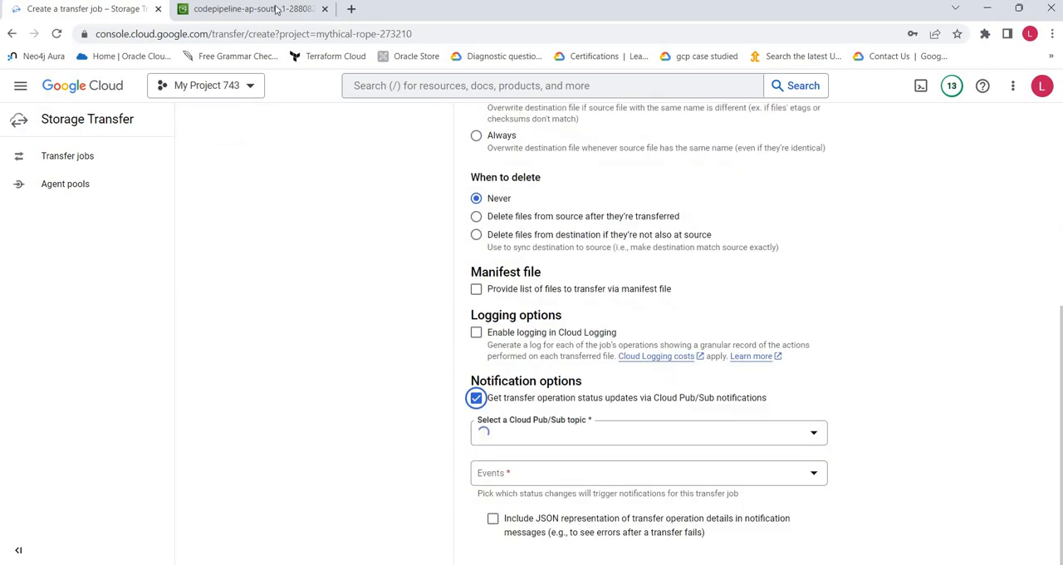
click(246, 12)
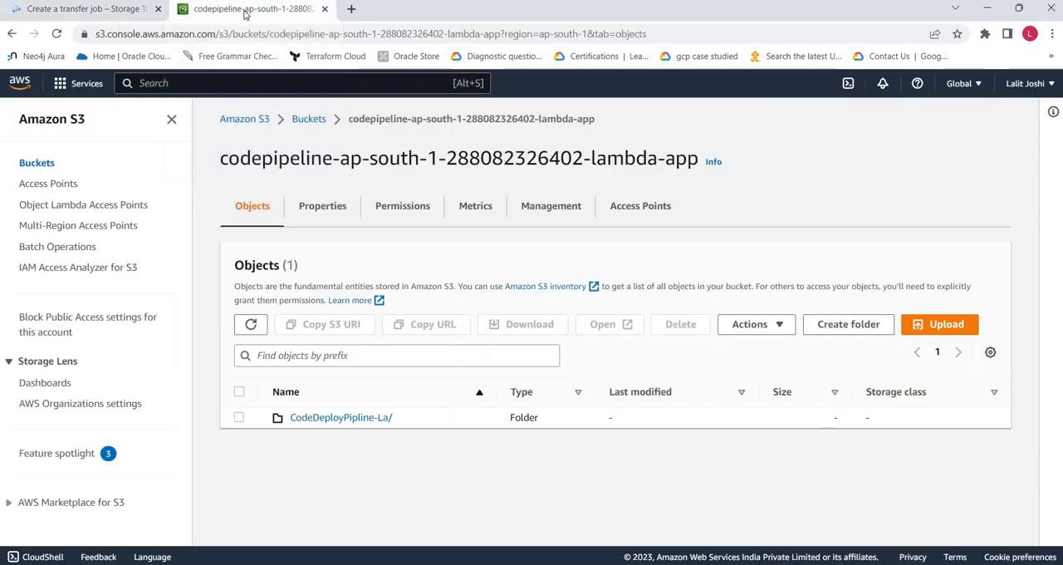
click(99, 11)
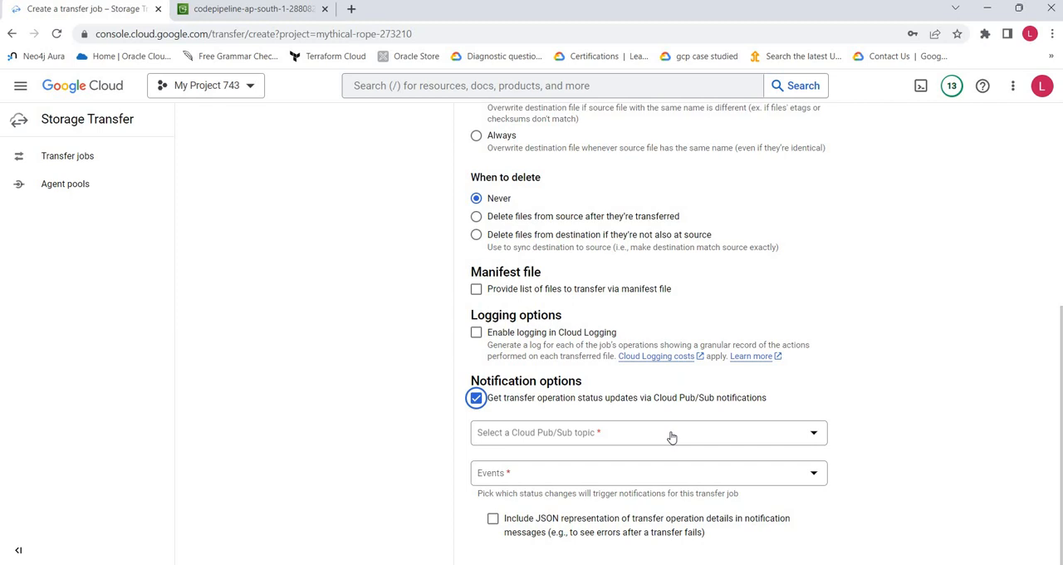
click(672, 437)
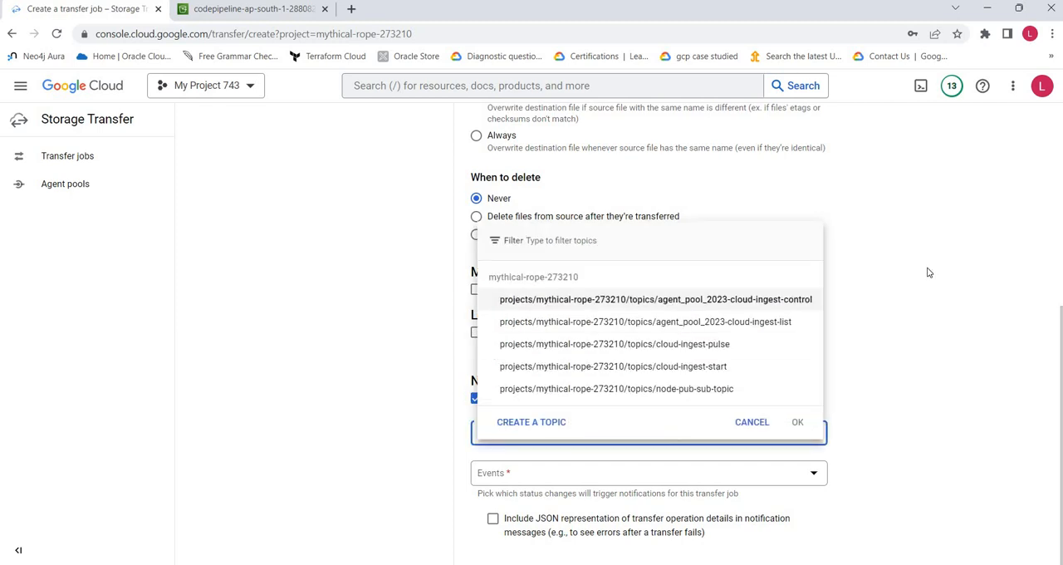
click(750, 420)
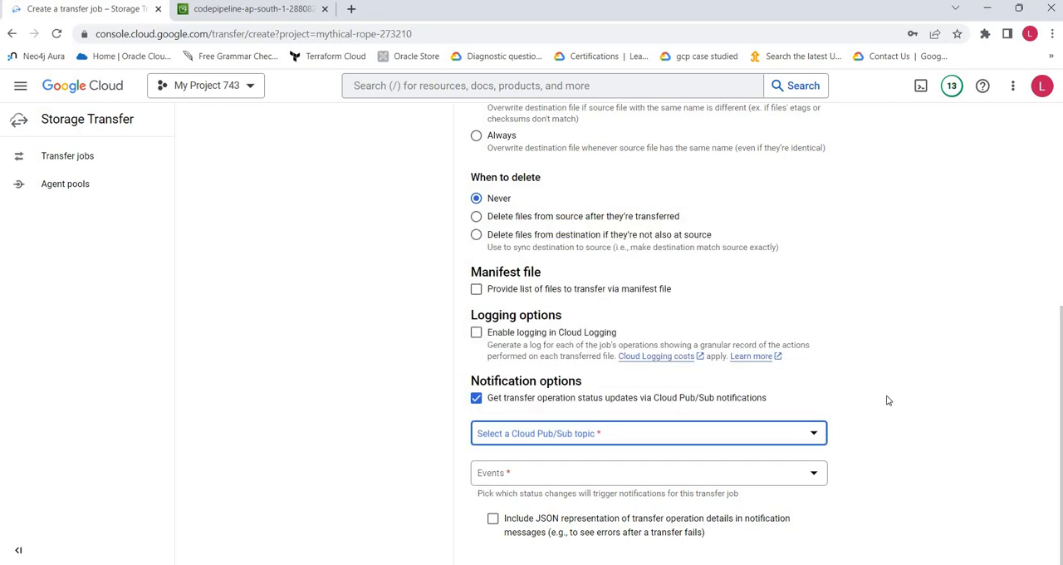
click(477, 400)
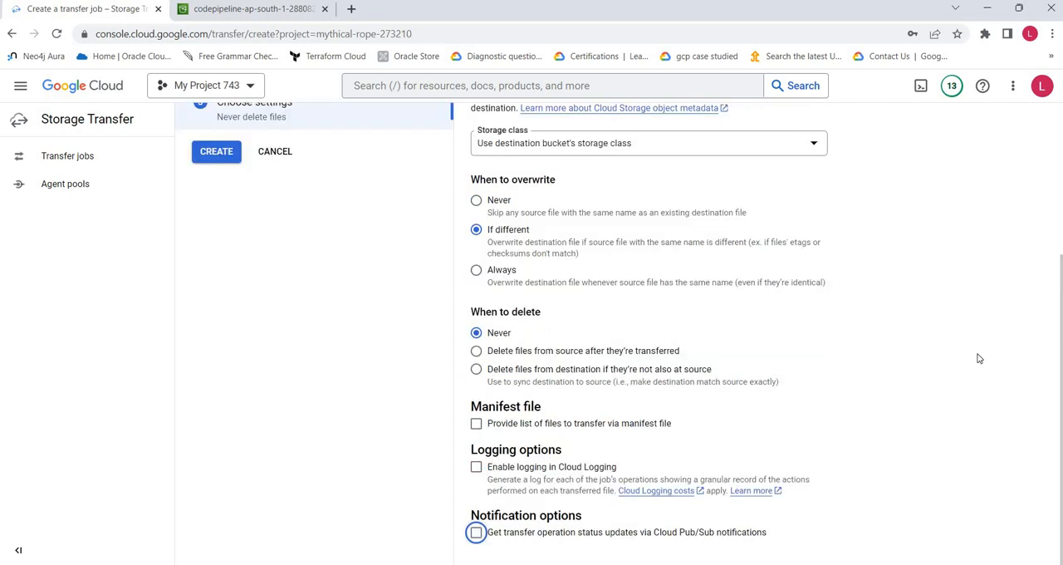
scroll(931, 376, up, 3)
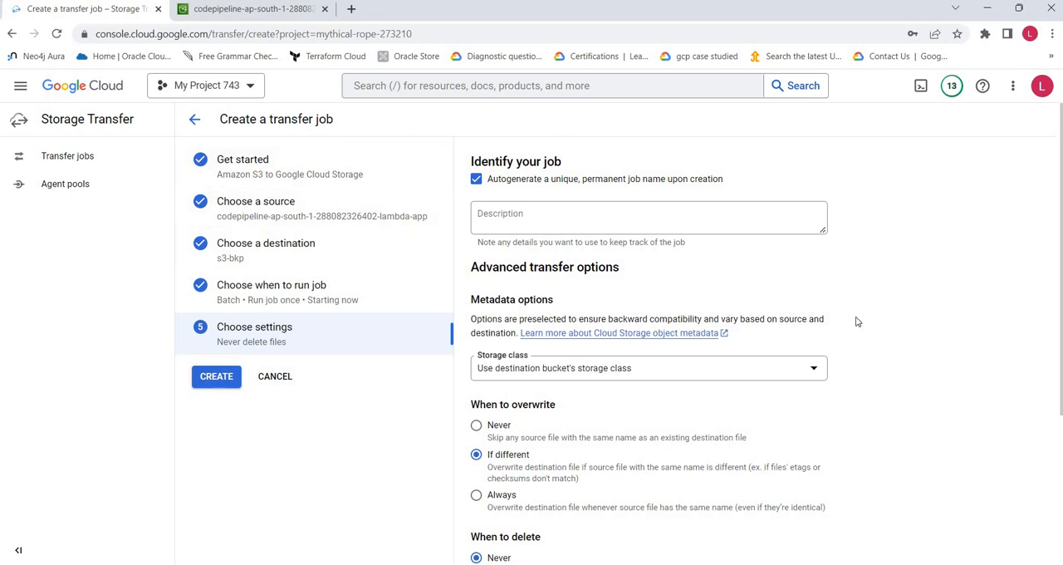
- Create the configured S3 transfer job and check its latest operation status in the job list
click(212, 378)
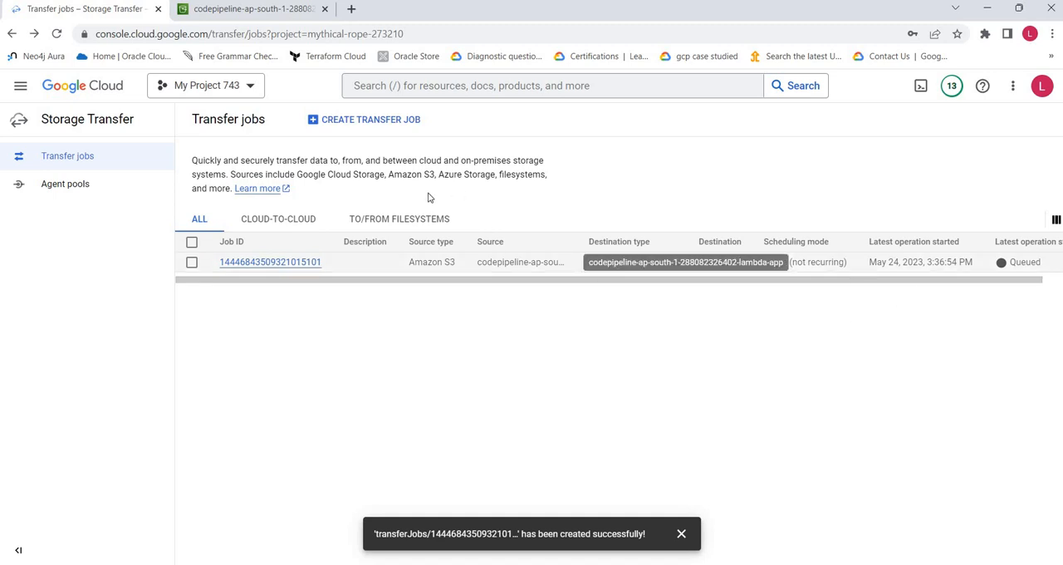
drag(413, 280, 501, 288)
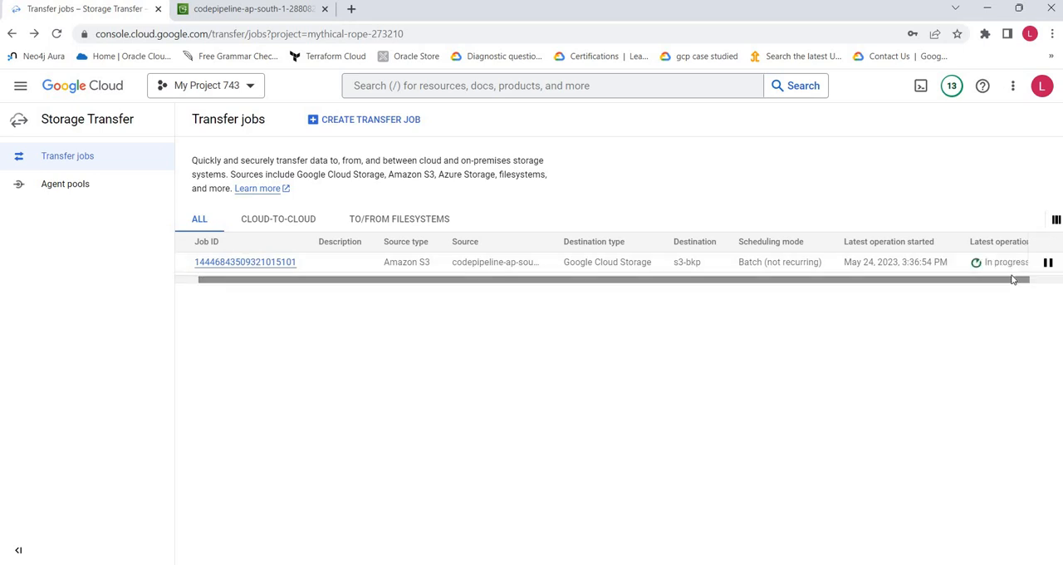
scroll(1005, 281, right, 2)
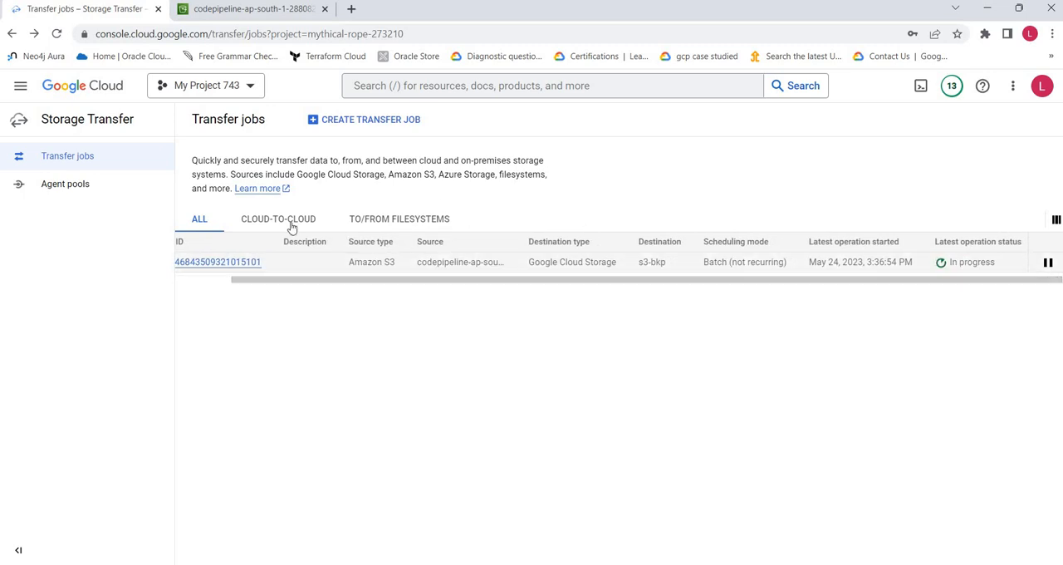
- Review the cloud-to-cloud, filesystem and complete job lists, and recheck the S3 job's latest operation status
click(262, 221)
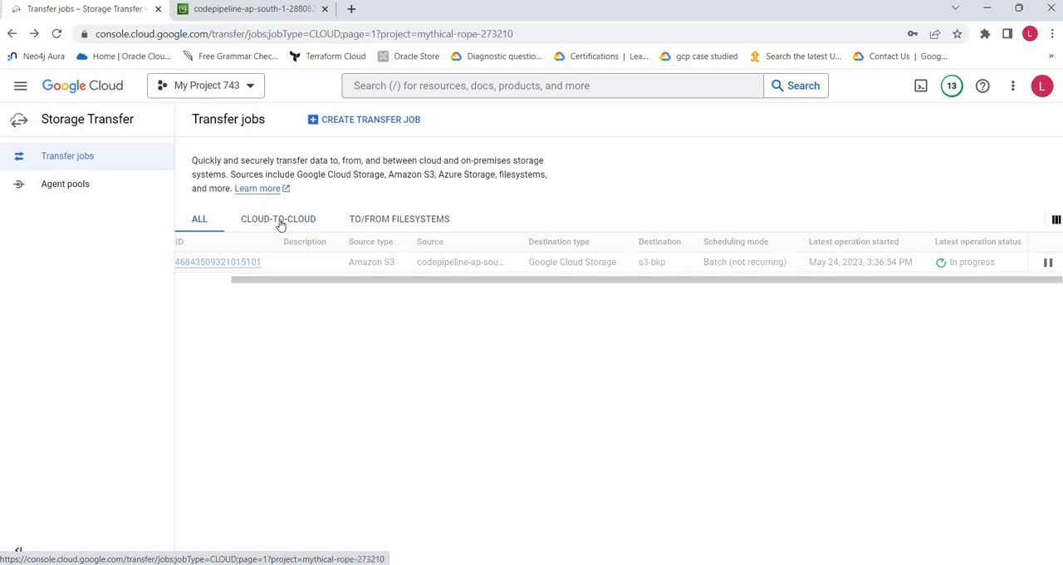
click(400, 218)
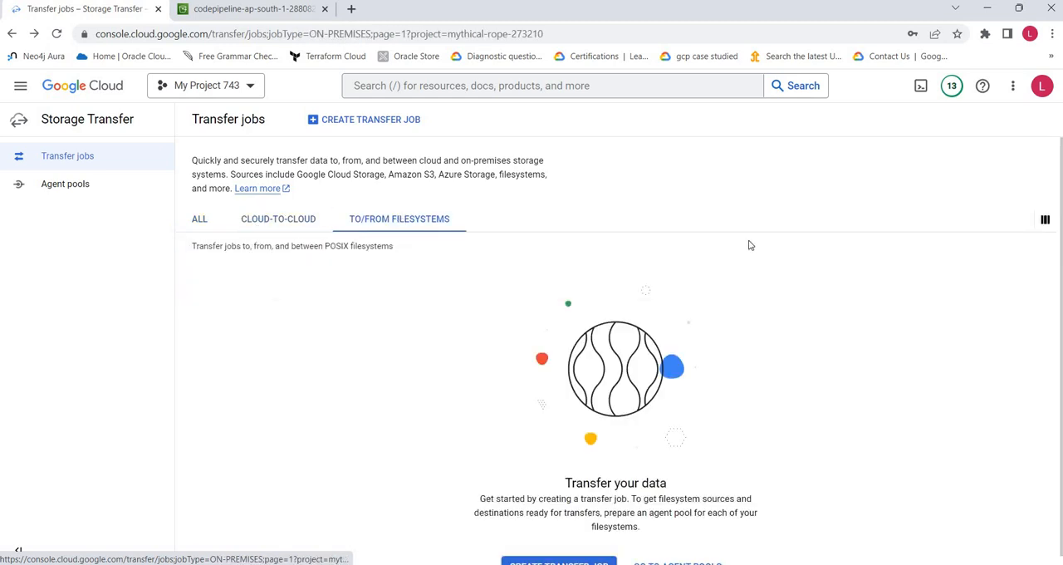
click(237, 222)
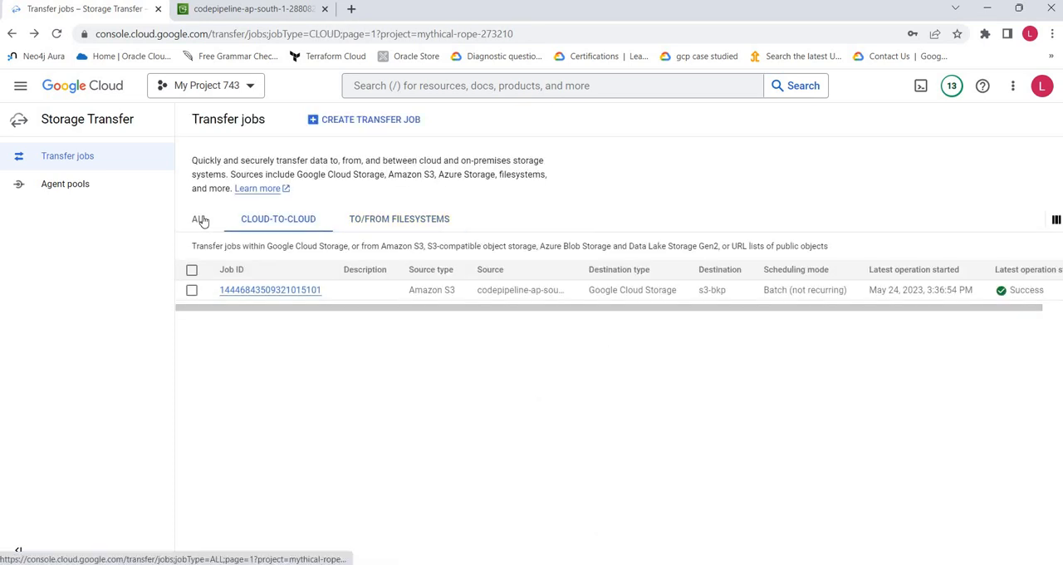
click(200, 219)
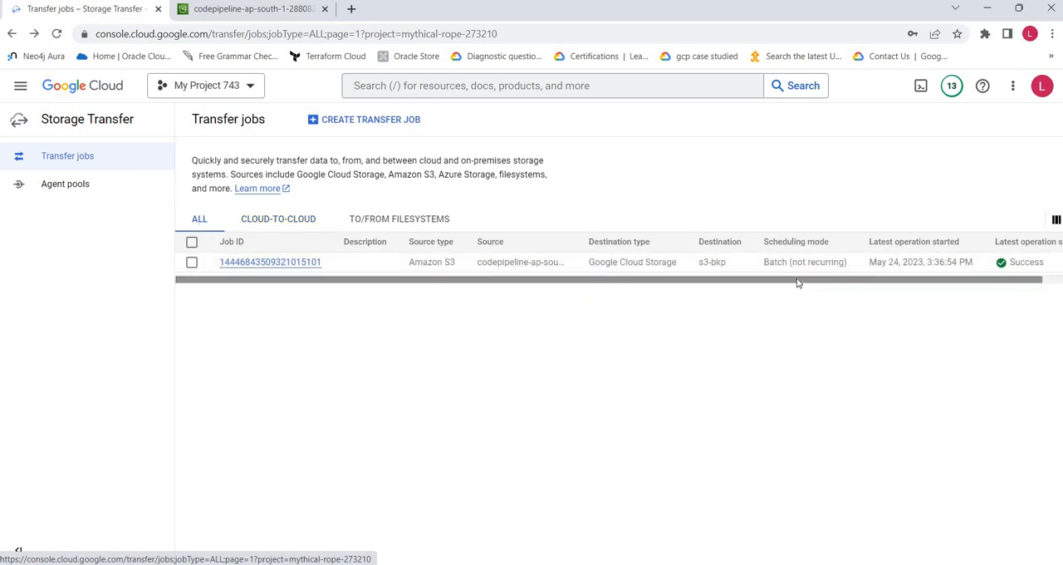
drag(797, 283, 997, 274)
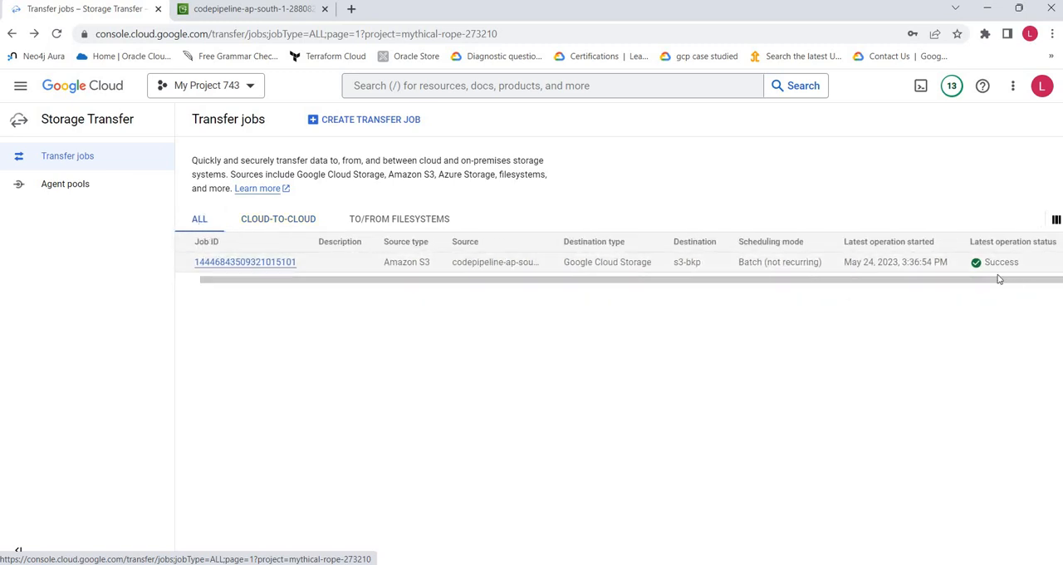
drag(669, 282, 541, 275)
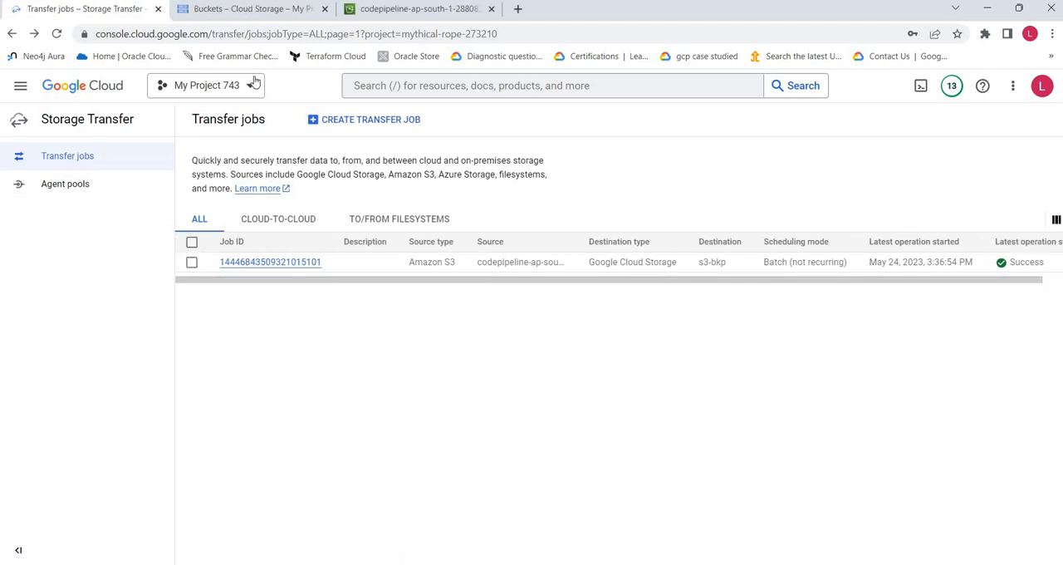
- Open the s3-bkp bucket in Cloud Storage and the CodeDeployPipline-La folder in the source S3 bucket to compare their contents
click(232, 16)
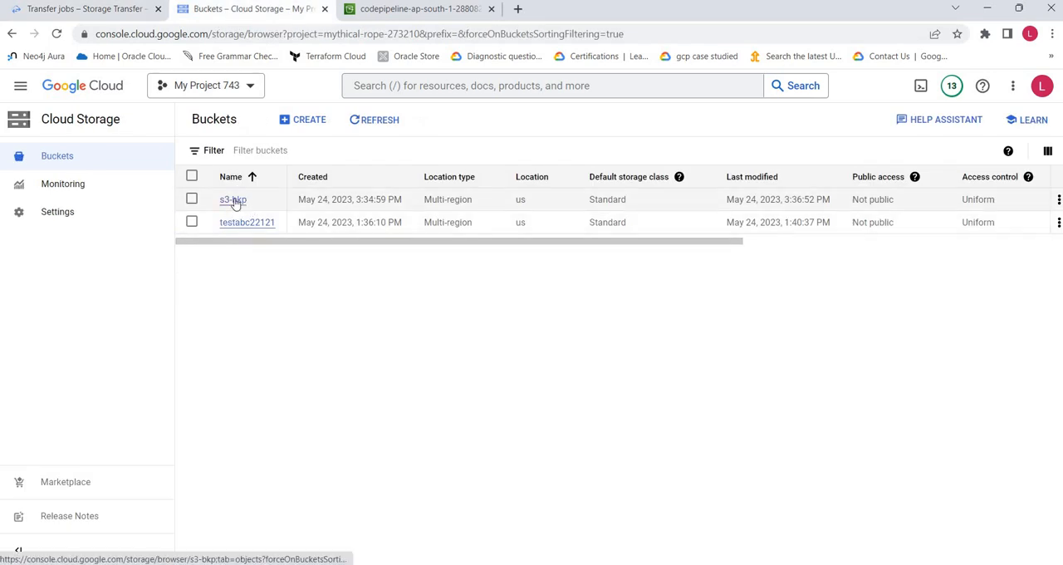
click(234, 200)
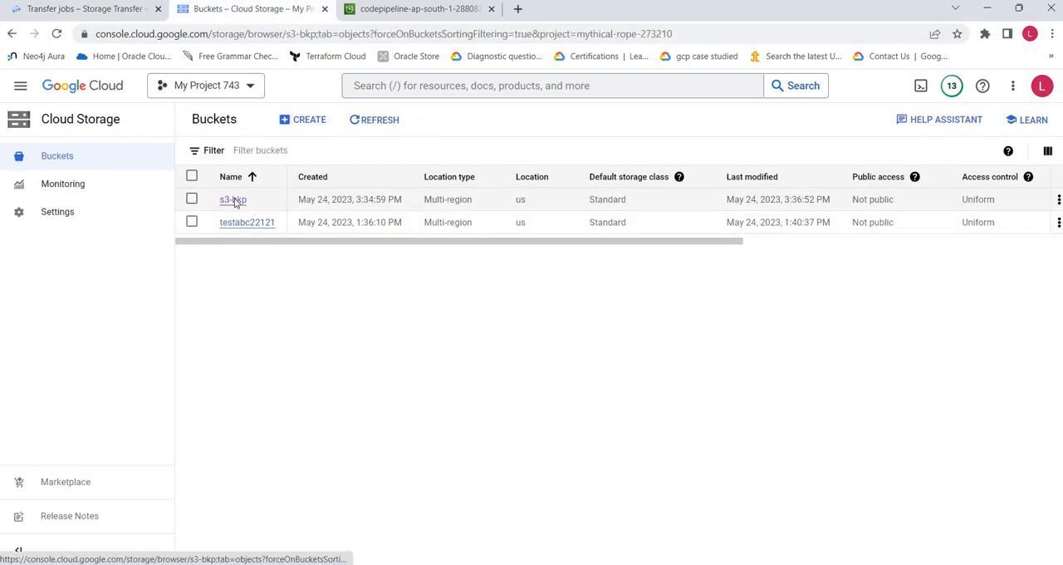
click(421, 12)
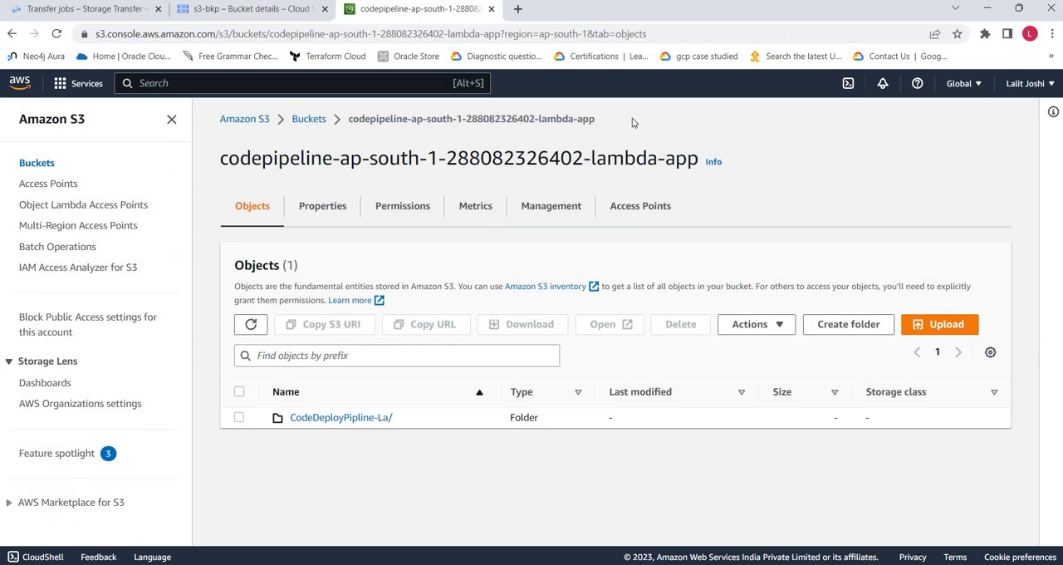
click(345, 421)
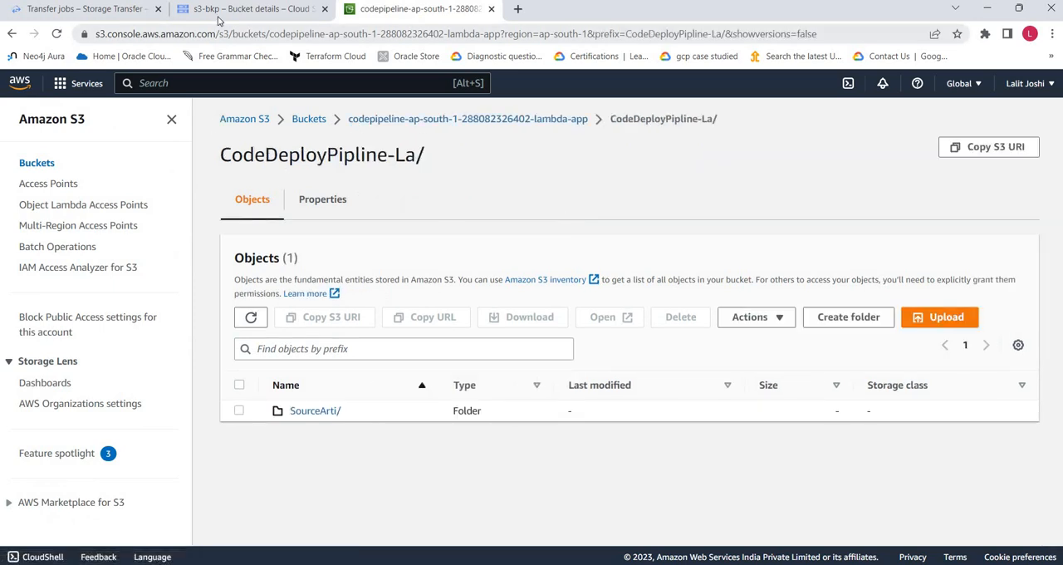
- Browse s3-bkp through CodeDeployPipline-La to SourceArti to inspect the transferred object, and return to the bucket list
click(218, 10)
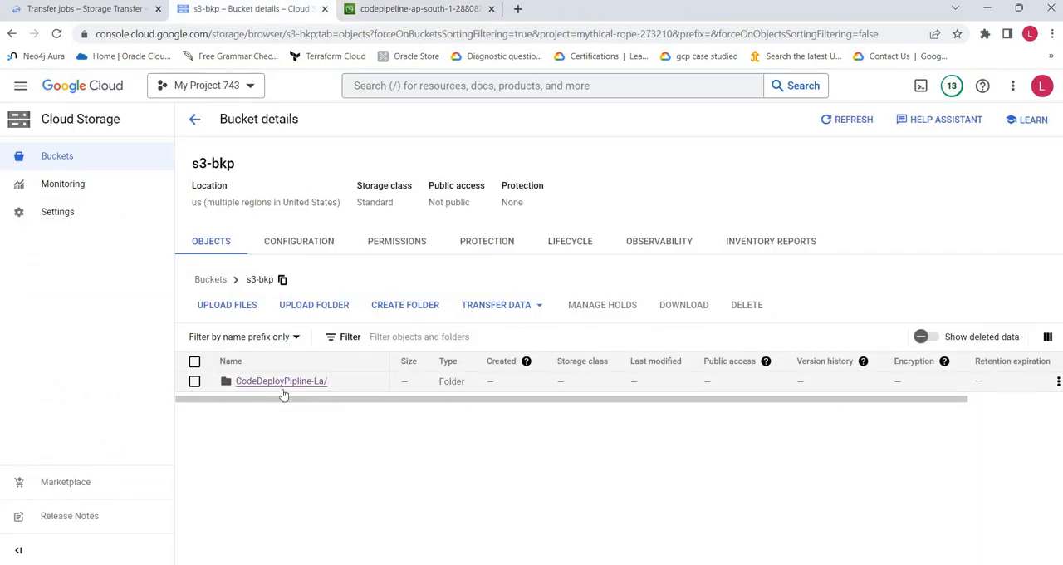
click(291, 385)
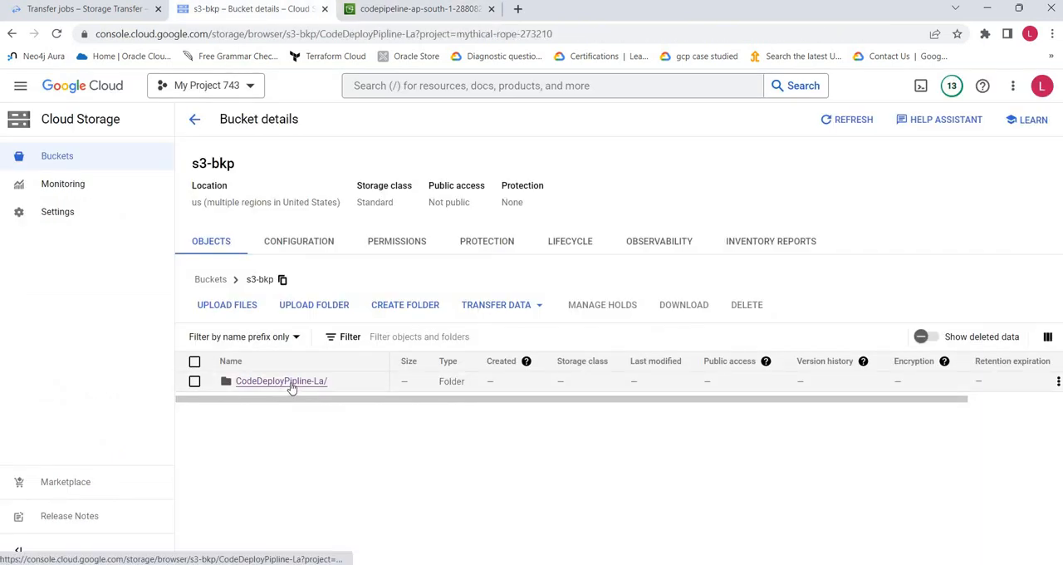
click(261, 385)
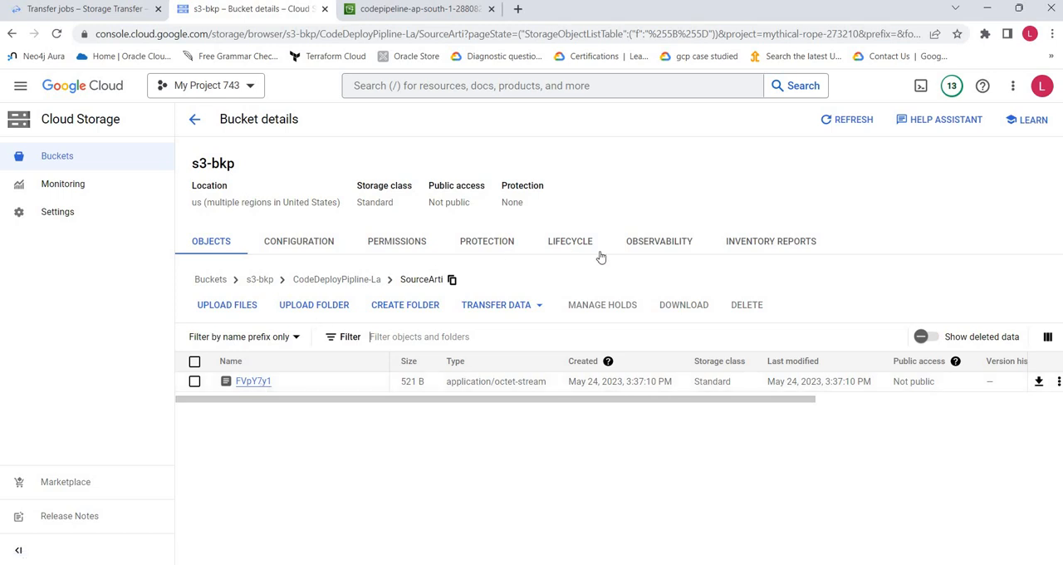
click(194, 121)
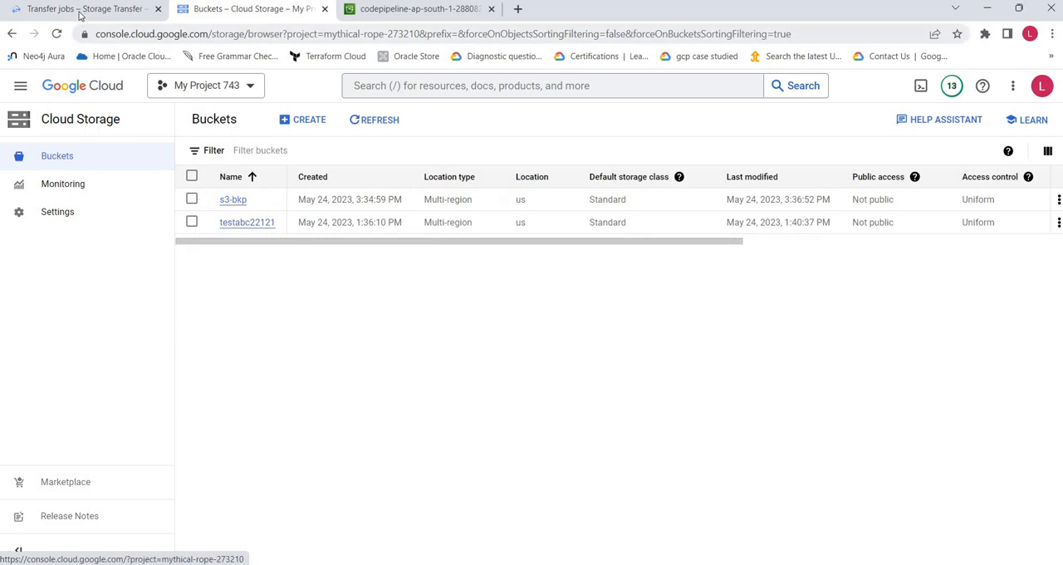
- Return to the transfer jobs list and briefly consult the Cloud Storage Transfer Job diagram in Word
click(82, 9)
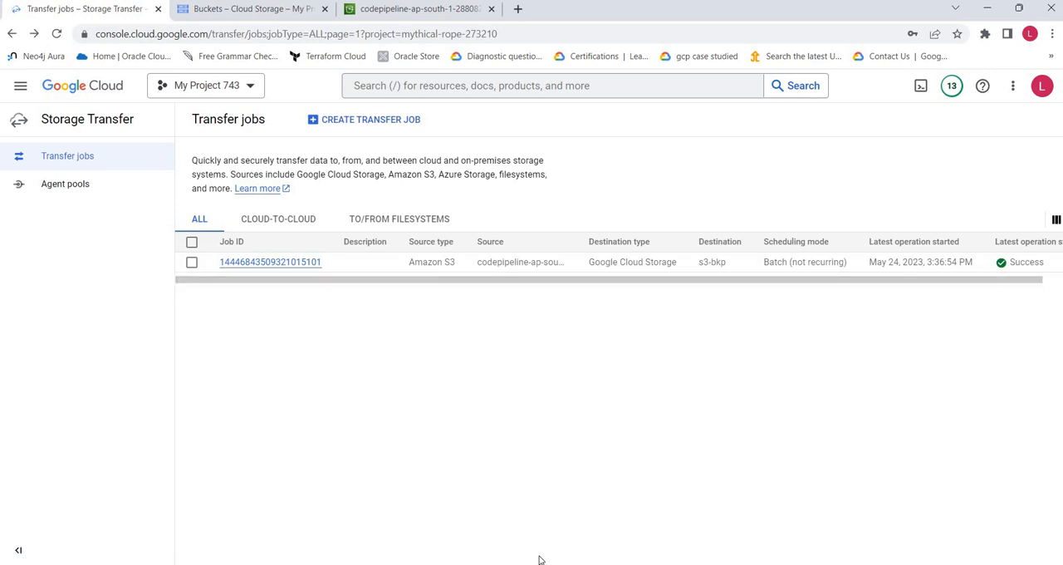
key(alt+Tab)
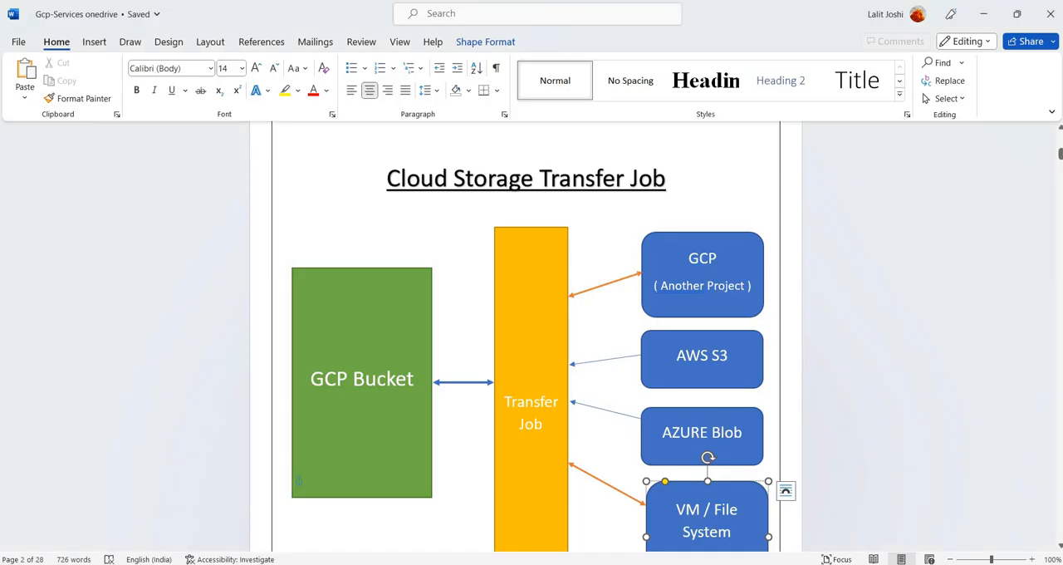
key(alt+Tab)
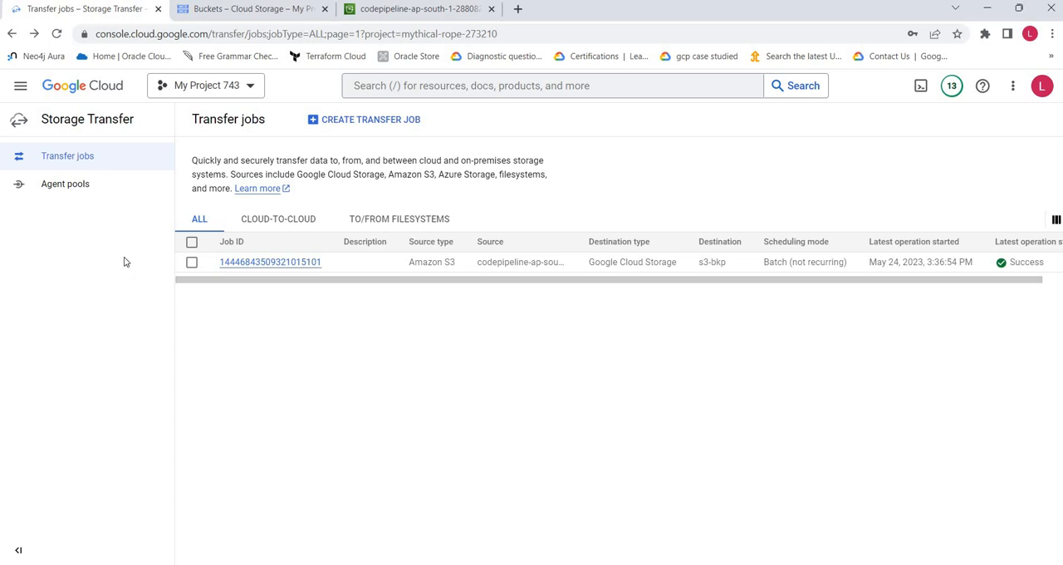
- Go to the Storage Transfer agent pools, dismiss the getting-started promotion and open agent_pool_2023
click(66, 183)
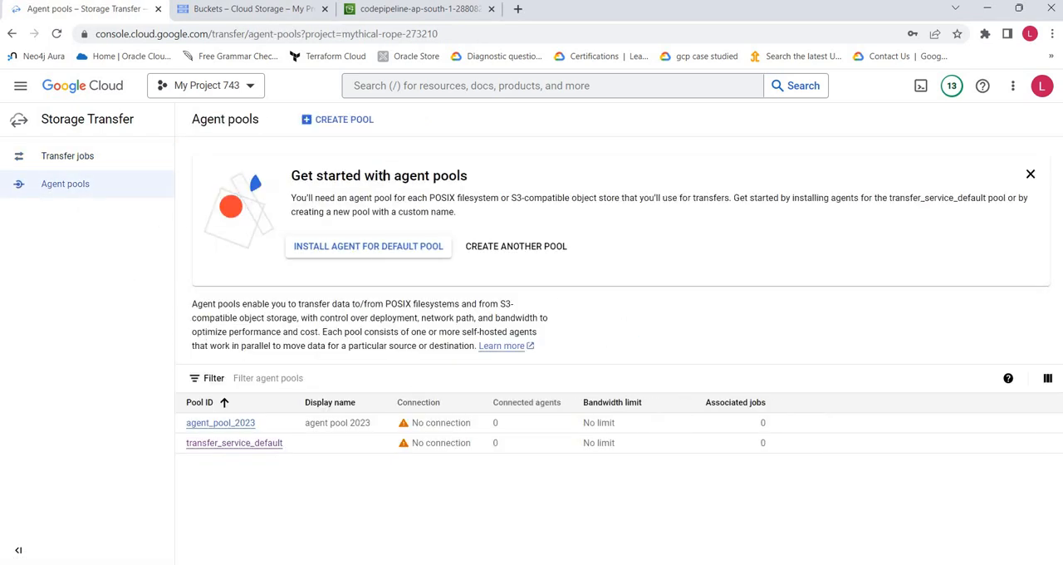
click(1031, 175)
click(226, 279)
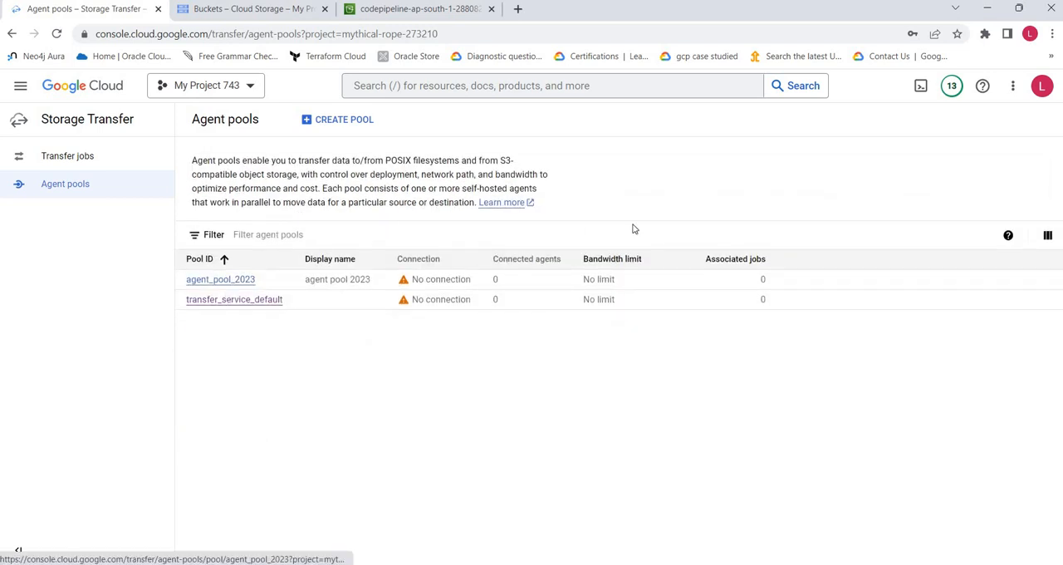
- Switch to Word to examine the diagram's VM / File System source that uses an agent, and return to the agent pool in Chrome
mouse_move(563, 564)
click(563, 519)
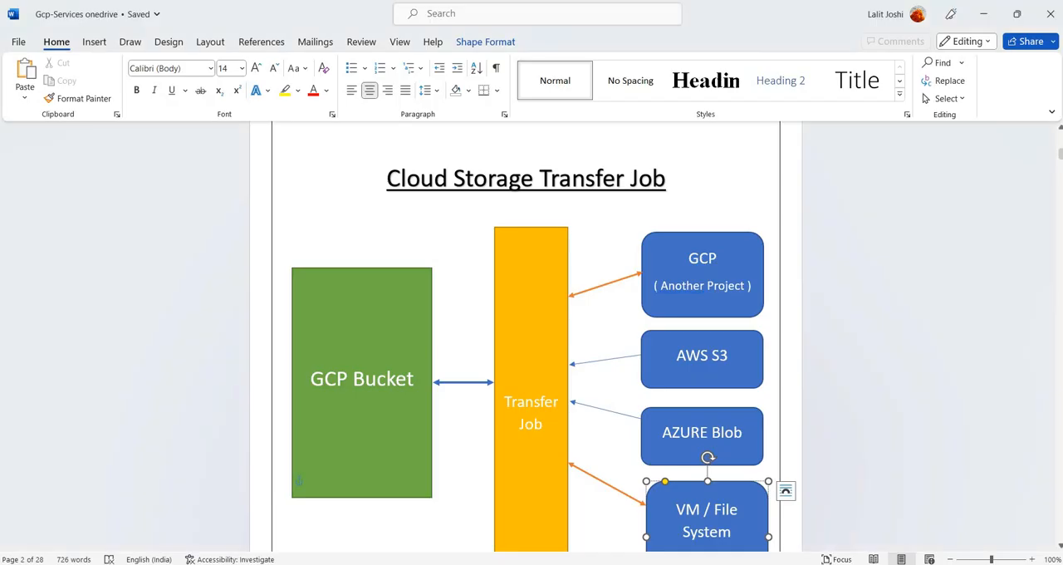
scroll(756, 528, down, 1)
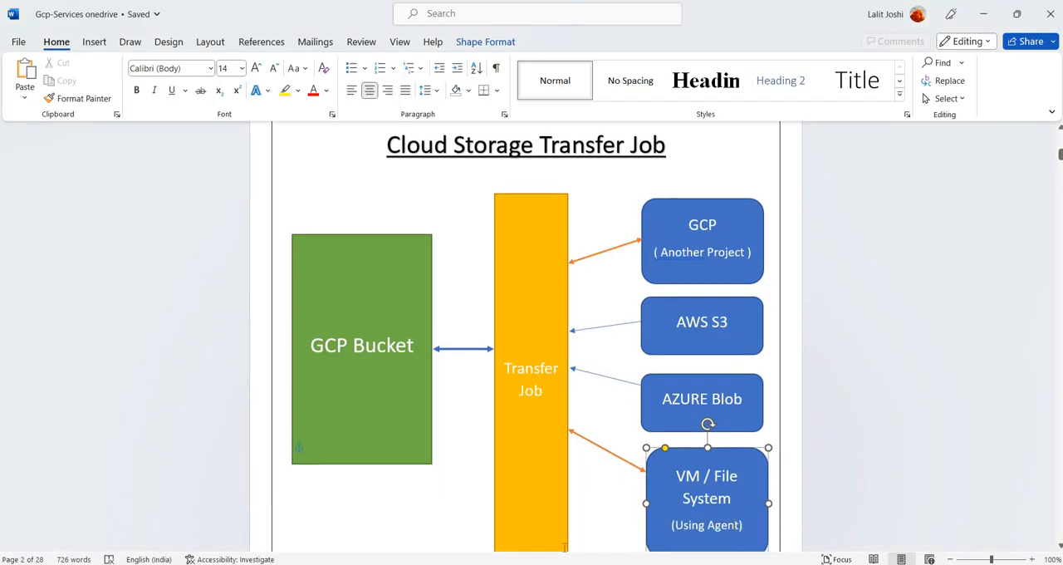
mouse_move(501, 564)
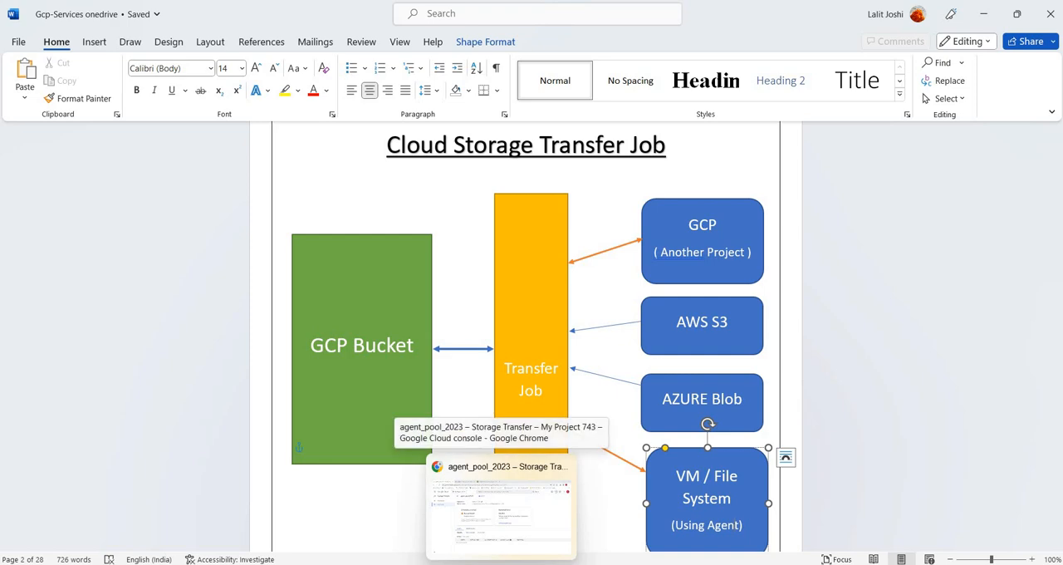
click(501, 509)
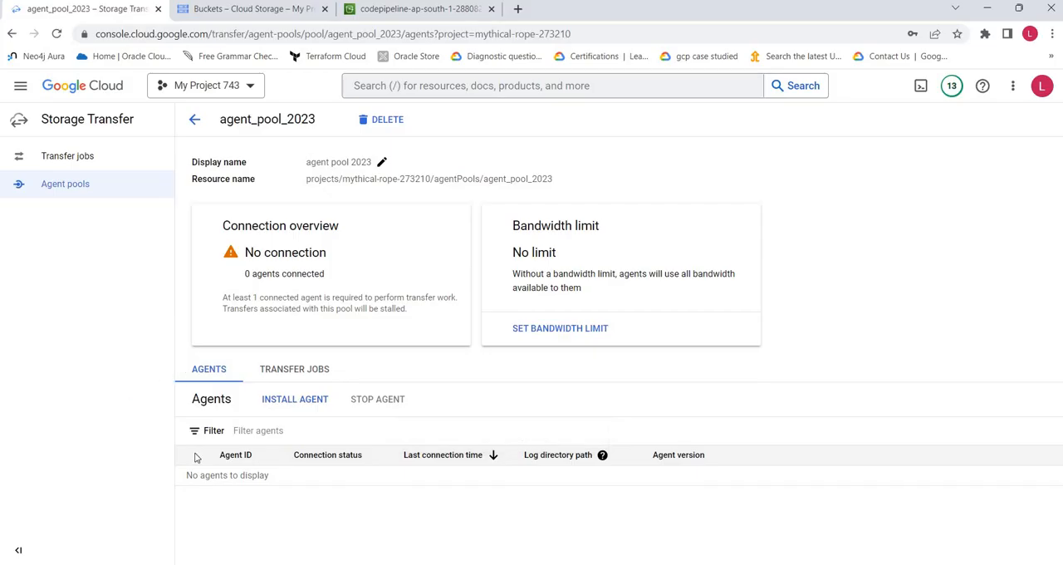
- Start an agent installation for agent_pool_2023 and choose Root of filesystem as the agent's local access
click(288, 406)
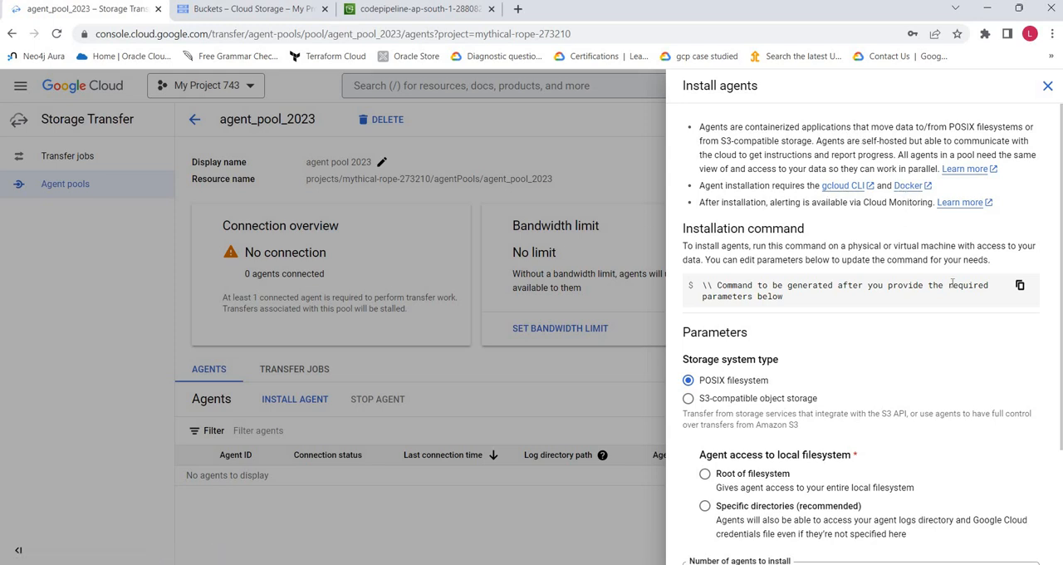
scroll(946, 285, down, 1)
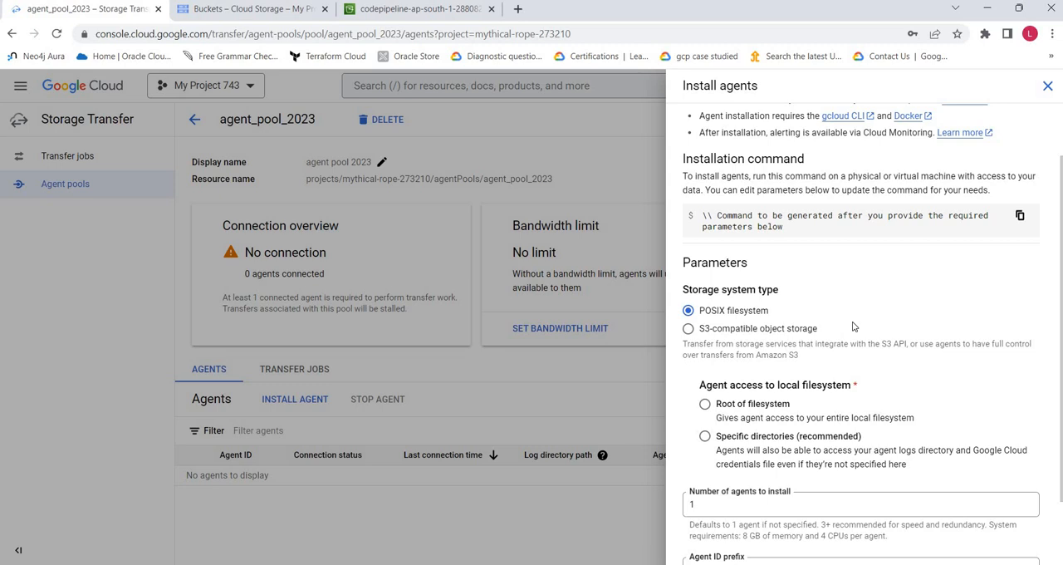
scroll(854, 327, down, 1)
click(728, 340)
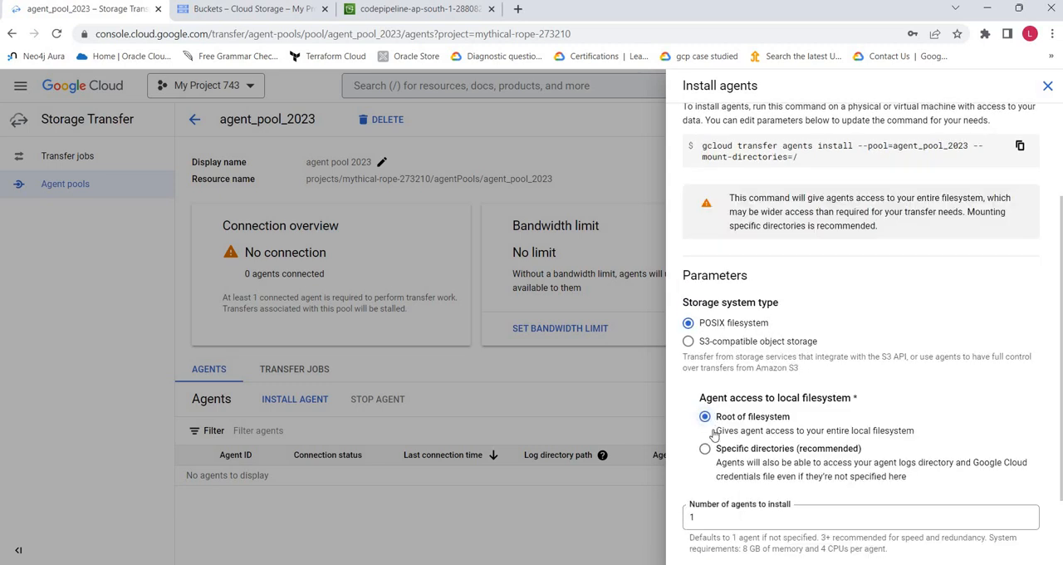
- Limit the agent's local filesystem access to specific directories and set the first directory path to /abc/tt
click(706, 449)
scroll(837, 339, down, 1)
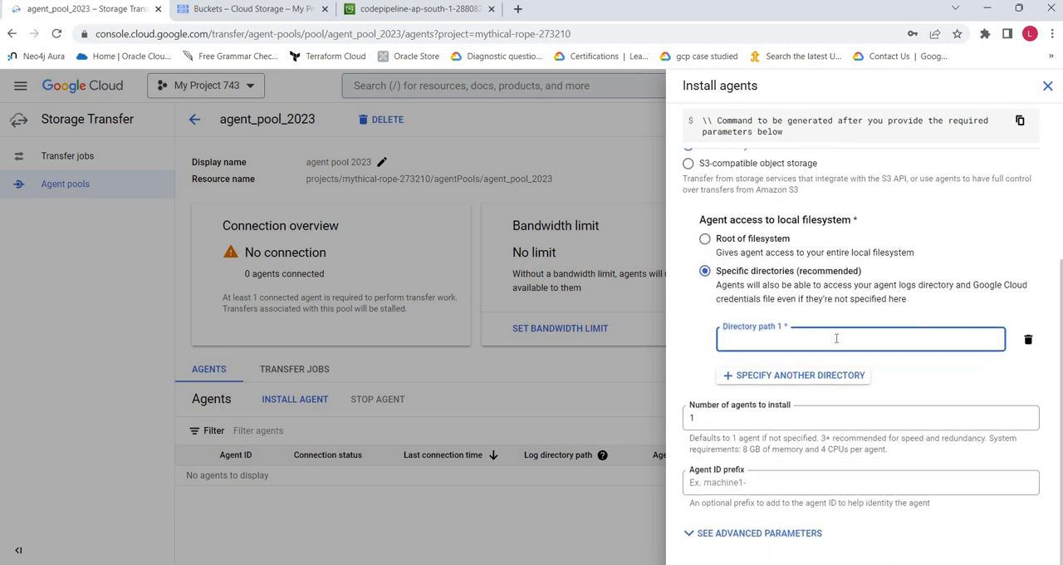
text(/)
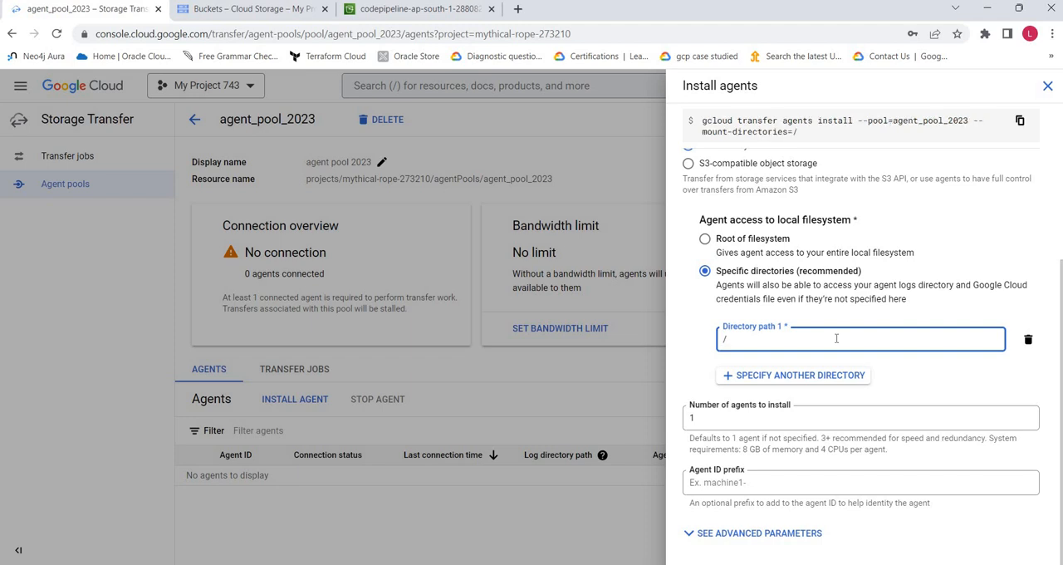
text(abc/tt)
- Expand the advanced agent parameters and review the credentials, logs directory, memlock limit and forward proxy options
click(725, 482)
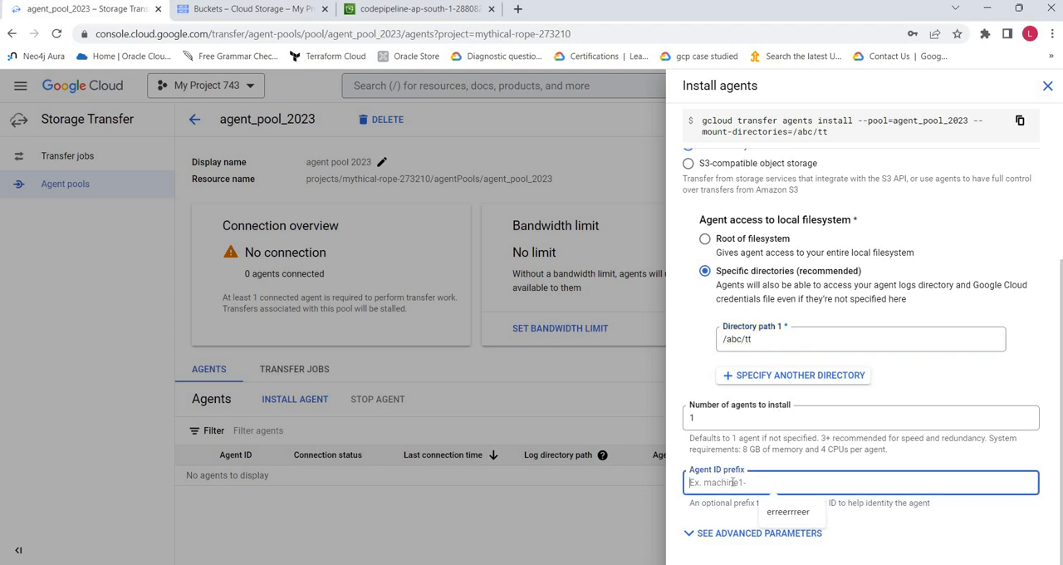
click(781, 534)
scroll(968, 500, down, 3)
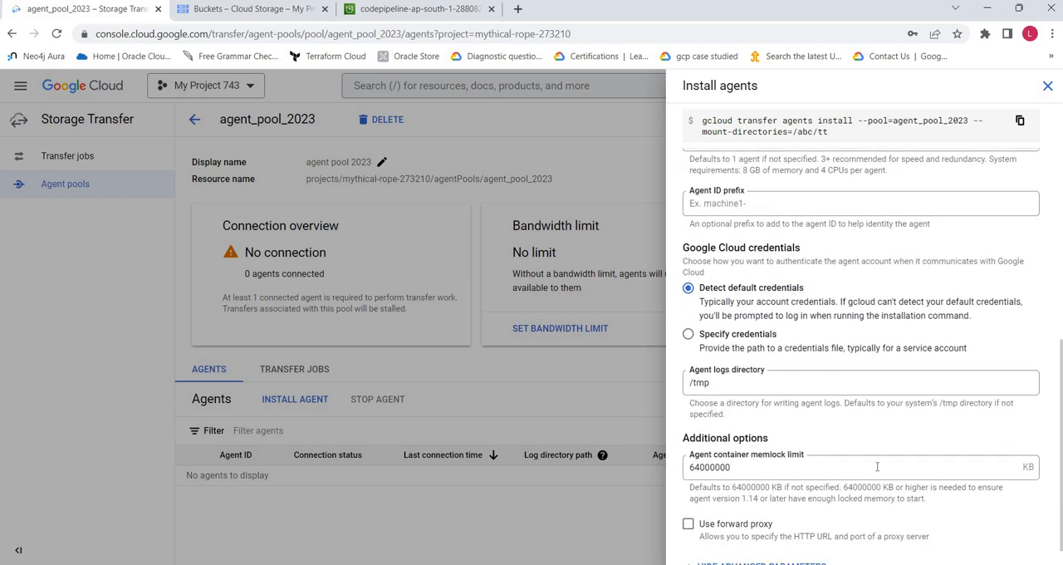
scroll(731, 501, down, 1)
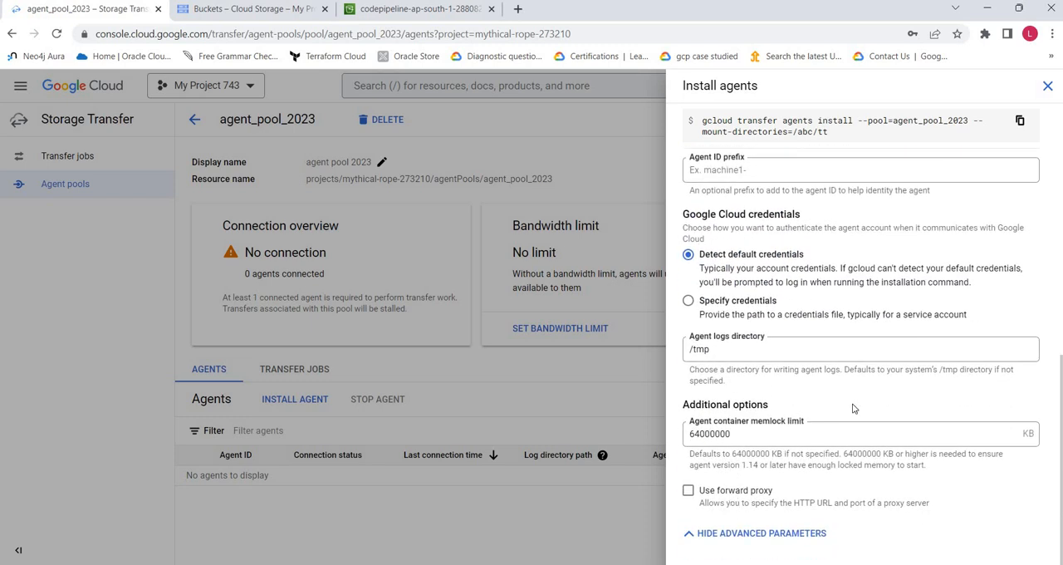
- Review the generated gcloud installation command for agent_pool_2023 and close the agent installation form without installing
scroll(856, 409, up, 4)
scroll(854, 409, up, 2)
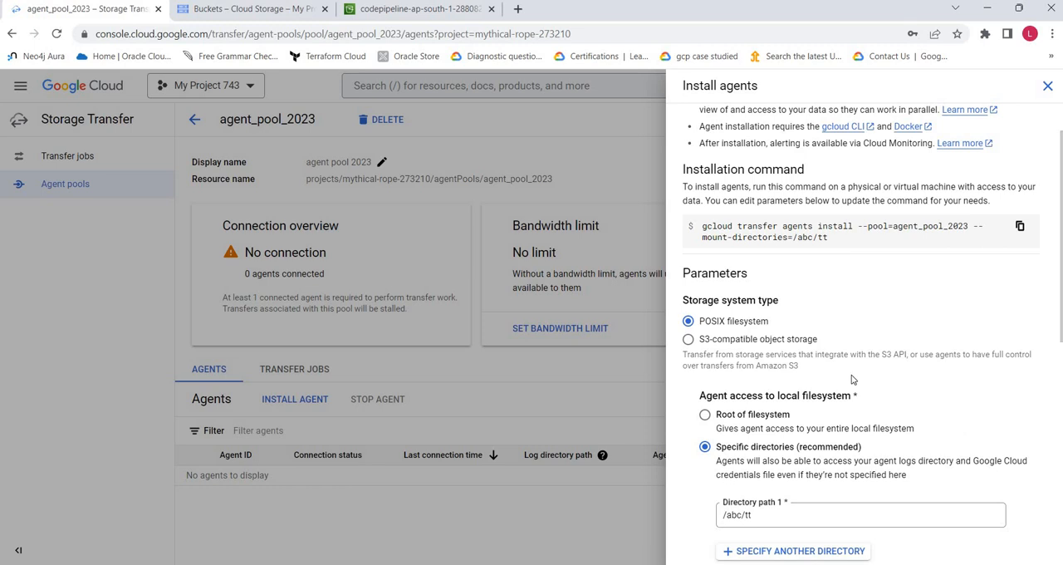
scroll(852, 378, up, 1)
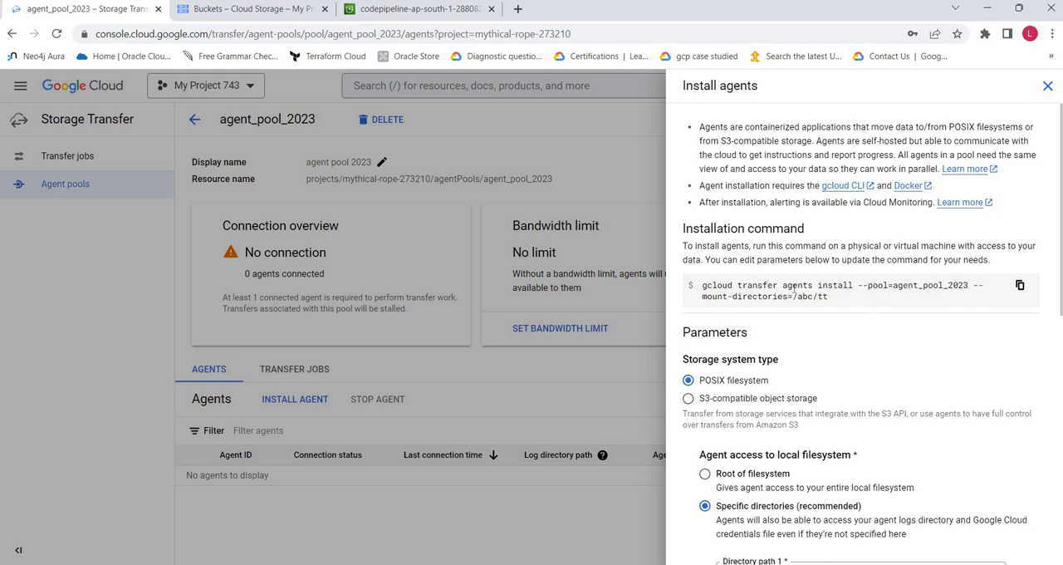
click(311, 436)
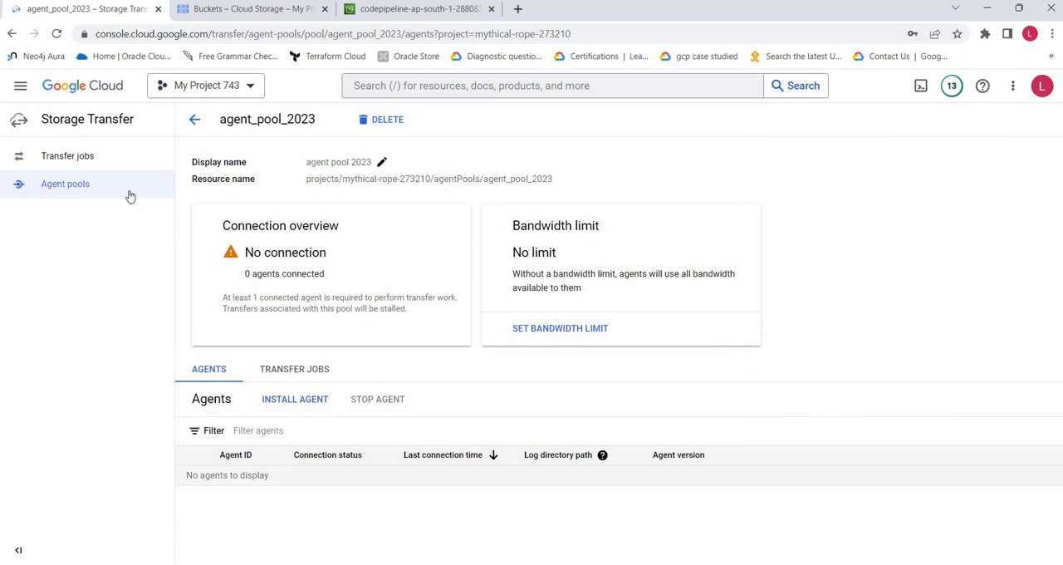
- Start a new transfer job with POSIX filesystem as the source type and proceed to the source details
click(83, 158)
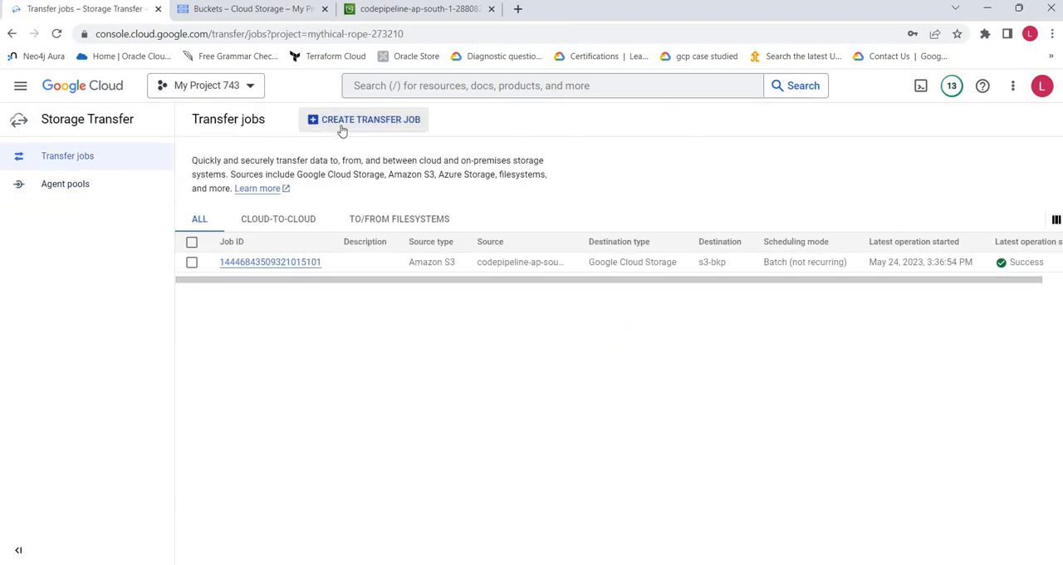
click(368, 119)
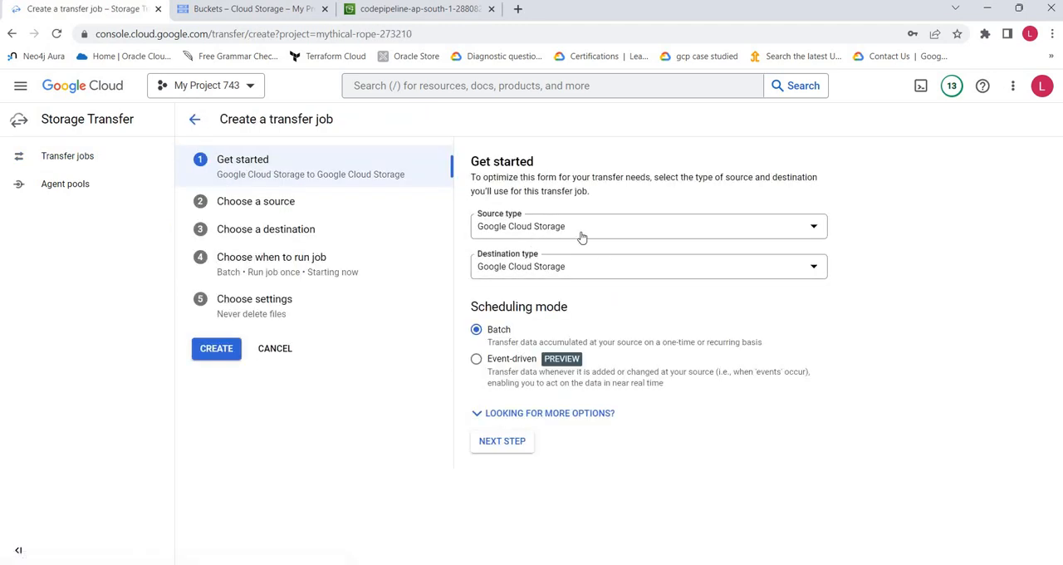
click(581, 236)
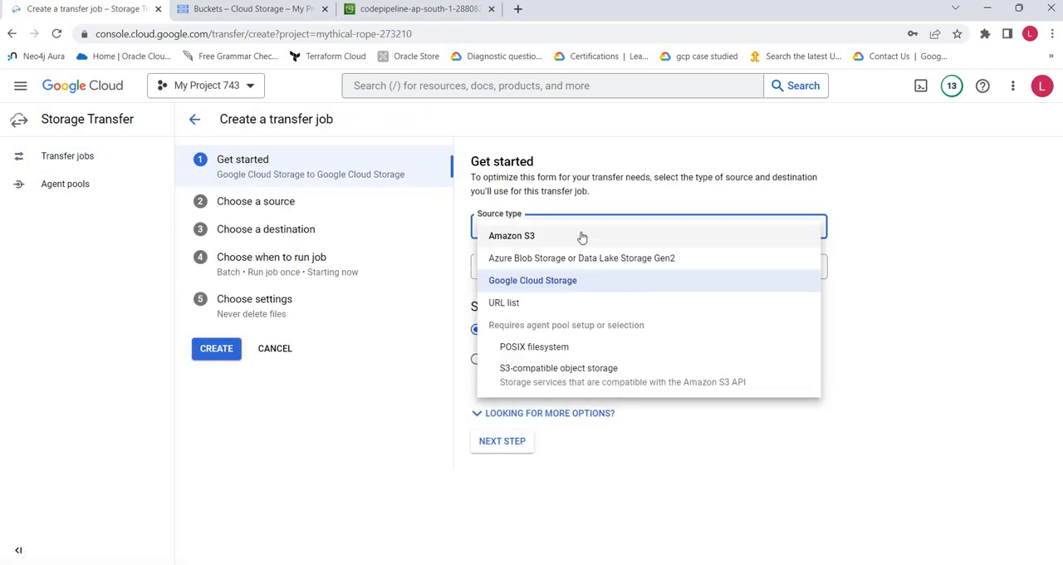
click(587, 349)
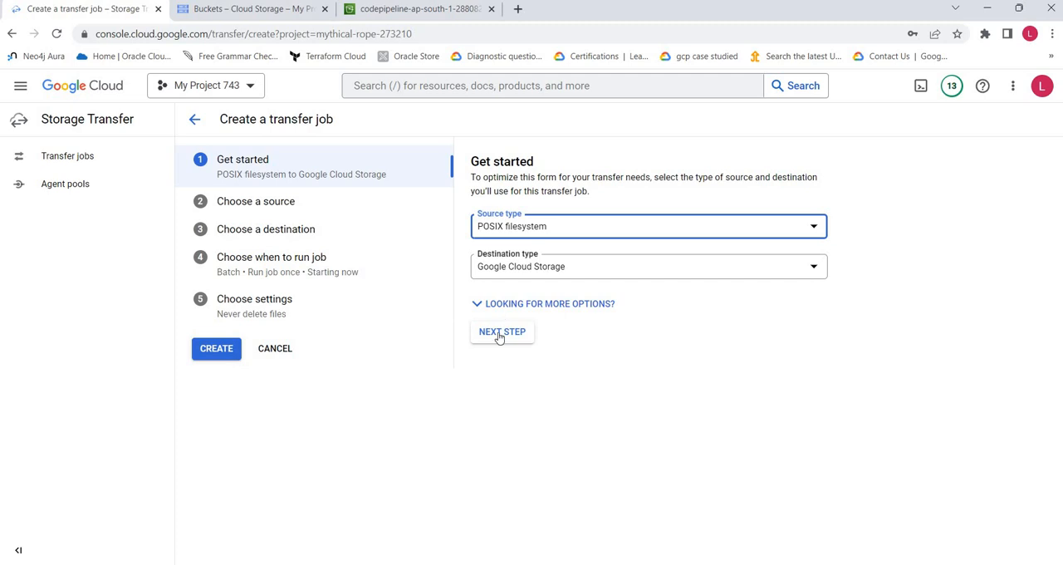
click(501, 332)
- Choose transfer_service_default as the source agent pool, review the agent pool information and source directory path field, and return to the transfer jobs
click(608, 219)
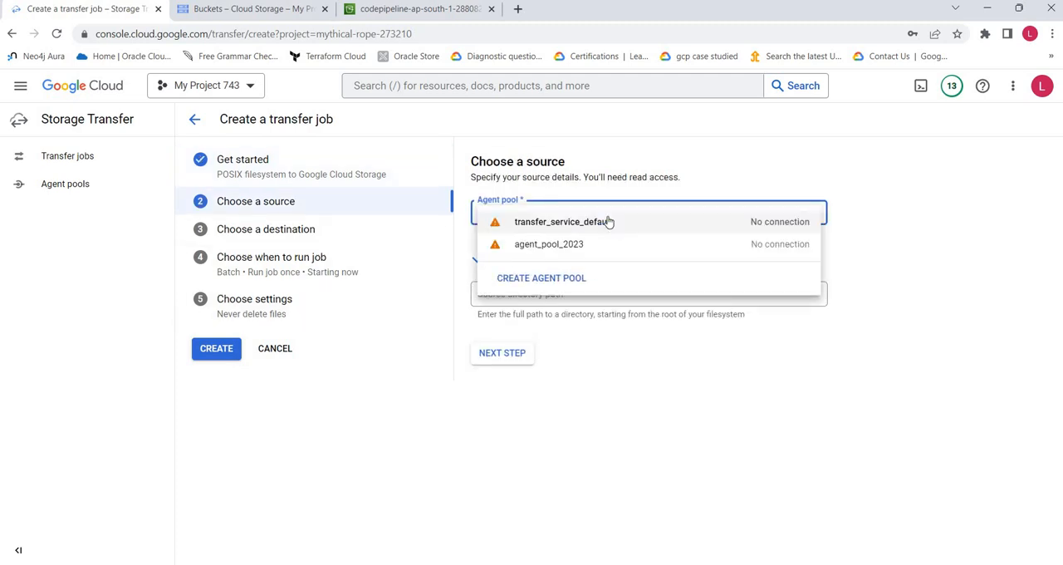
click(579, 222)
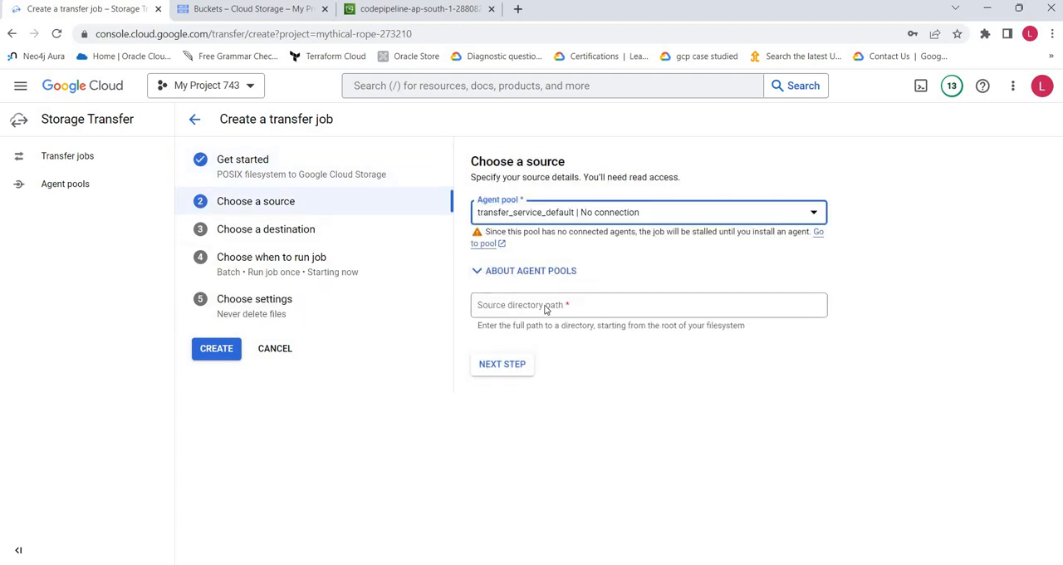
click(523, 274)
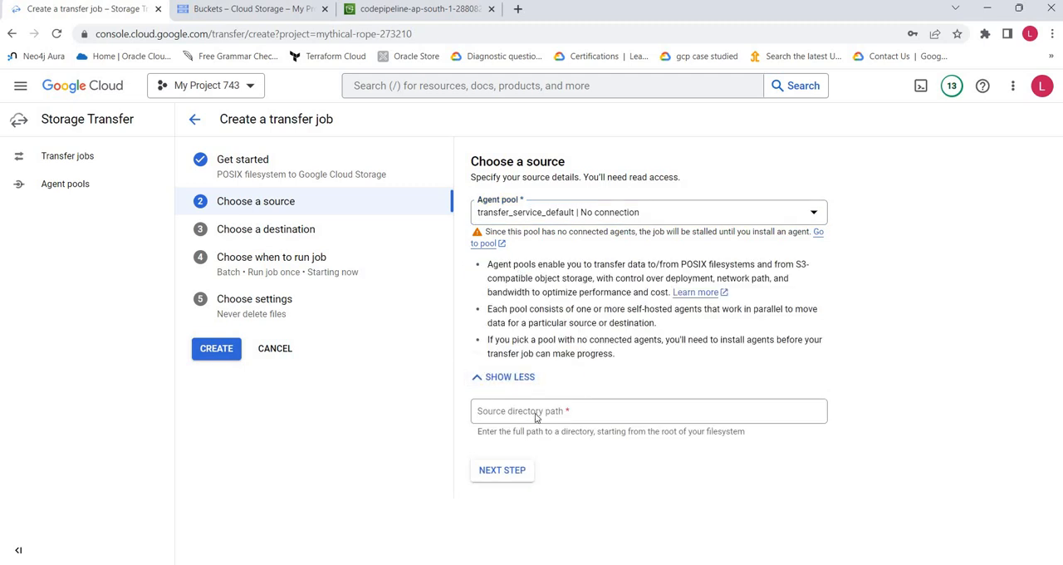
click(632, 415)
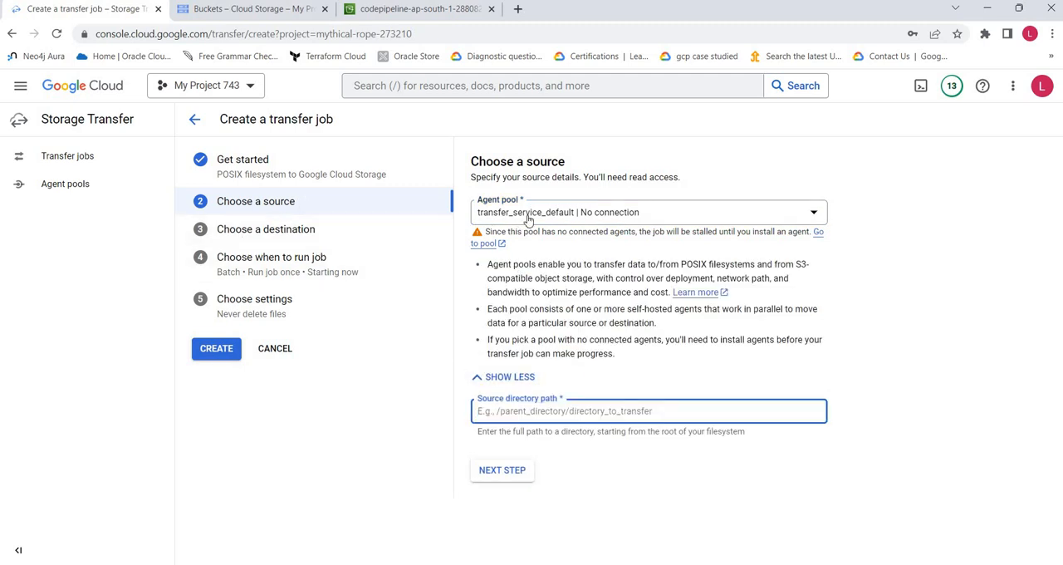
click(67, 160)
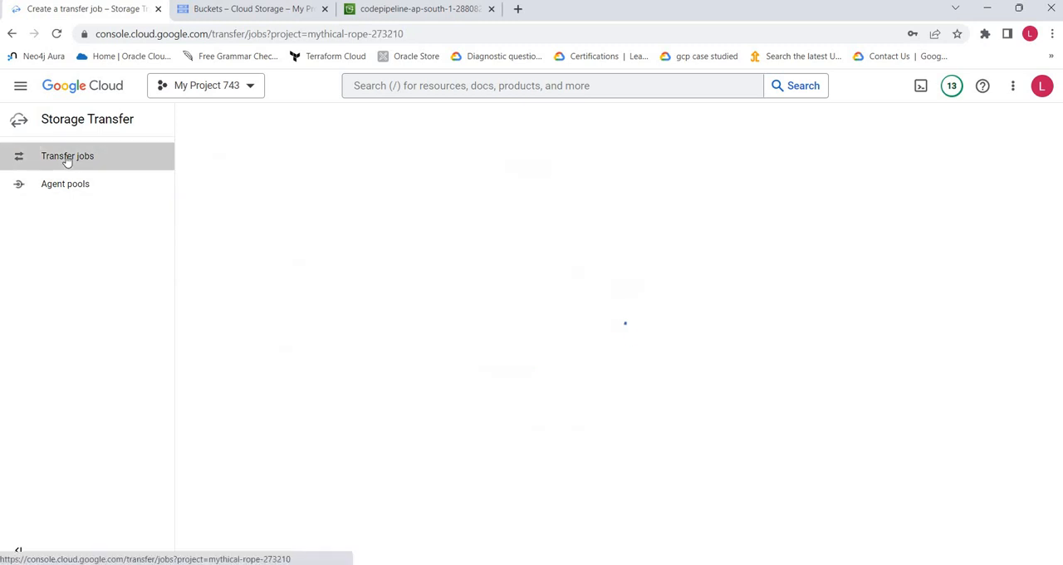